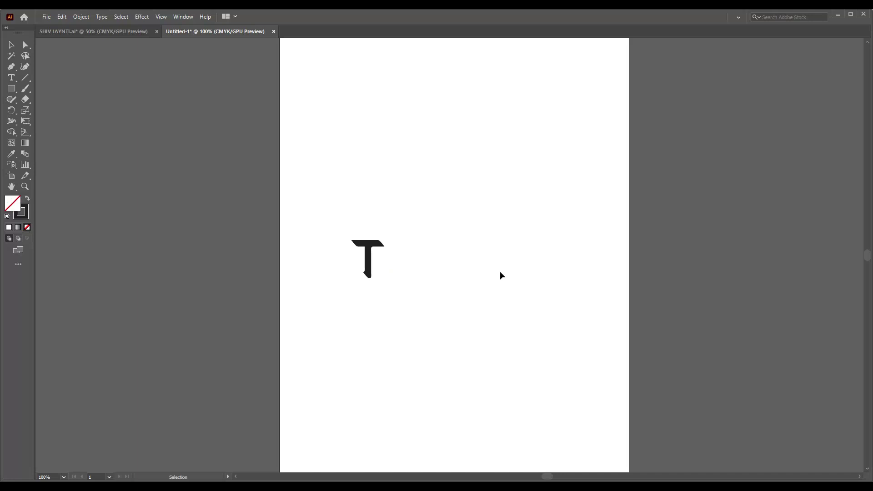
Move the T up and left and stretch its top bar far right into a long headline
mouse_move(370, 259)
mouse_down()
mouse_move(343, 176)
mouse_move(333, 177)
mouse_up()
click(451, 197)
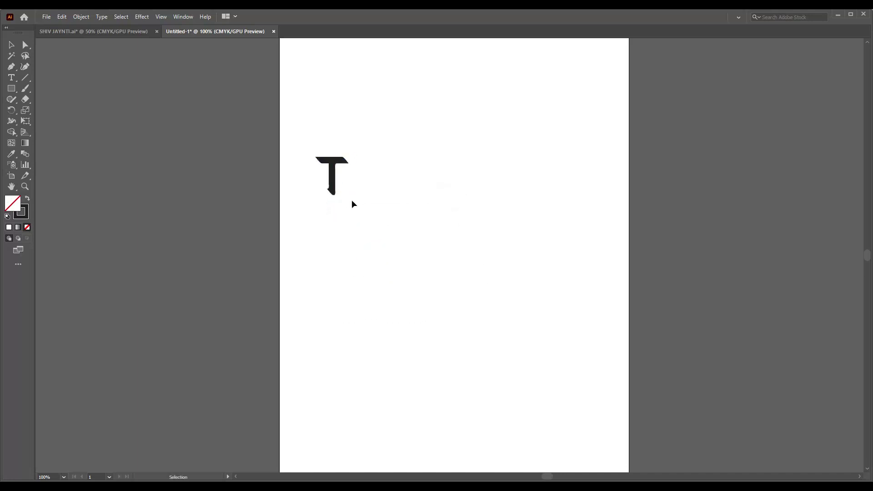
key(ctrl+=)
click(376, 163)
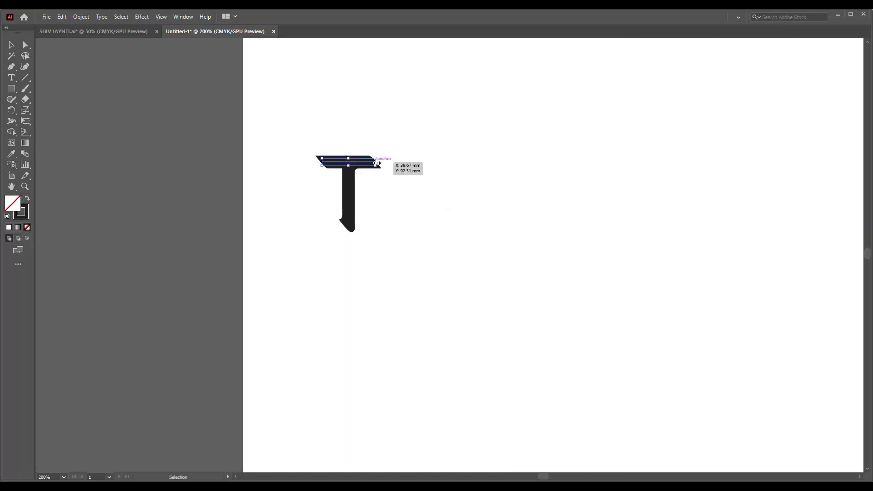
drag(377, 163, 680, 181)
Slide the T's stem right and brush a vertical stroke beneath the headline
click(351, 219)
drag(407, 218, 448, 220)
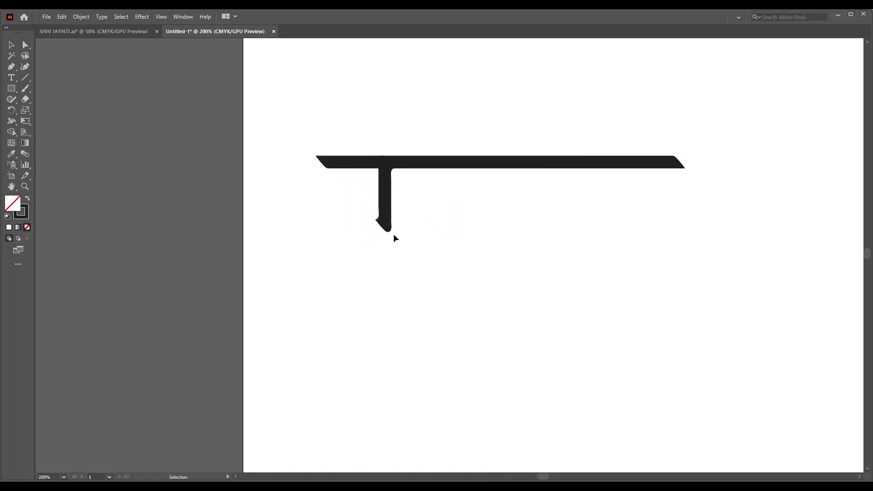
key(b)
mouse_move(350, 164)
mouse_down()
mouse_move(354, 204)
mouse_move(397, 182)
mouse_up()
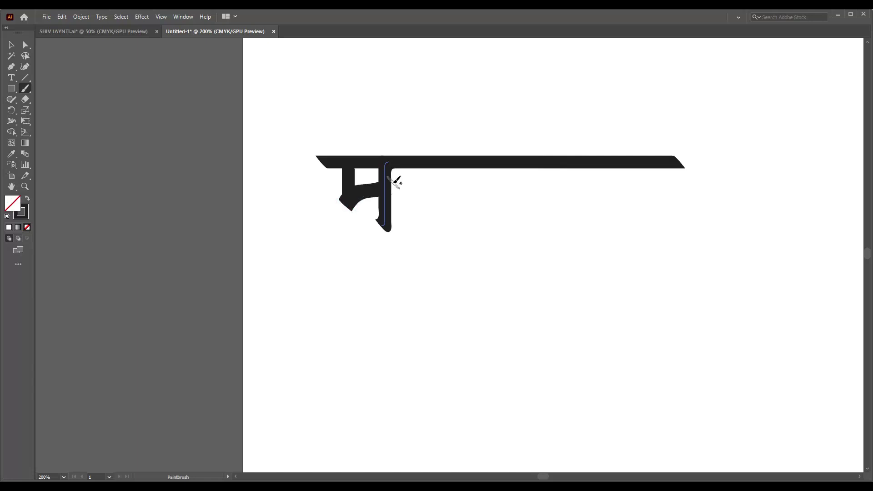
Select the म crossbar path and extend its lower-left end further down with the Curvature tool
key(v)
click(392, 216)
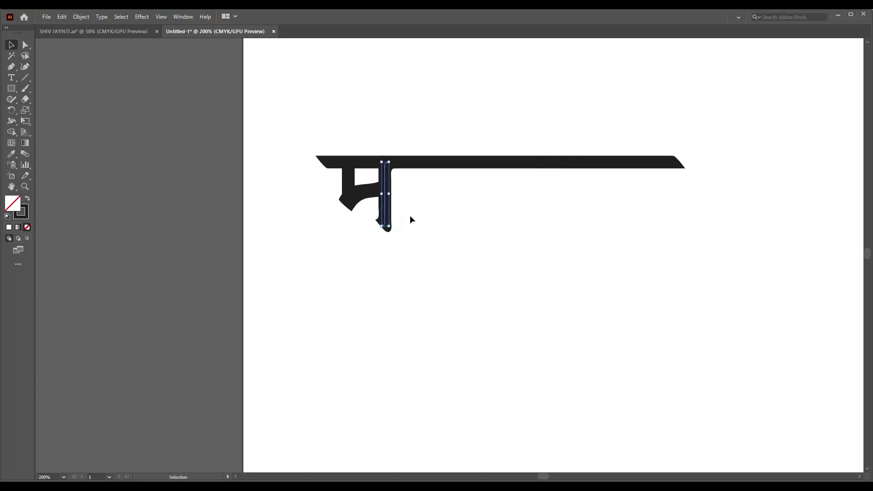
click(444, 214)
scroll(372, 196, up, 2)
click(372, 196)
key(shift+grave)
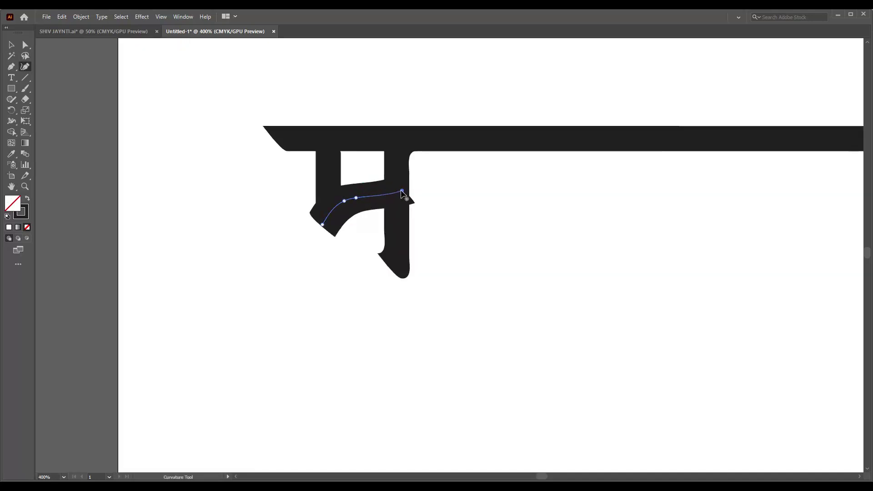
drag(323, 225, 318, 229)
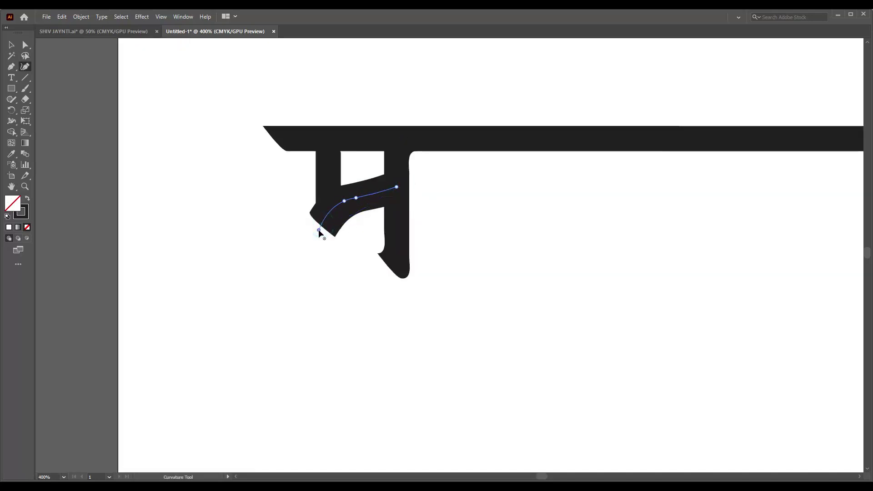
Swap an extra anchor for a new one and drag anchors so the hook sweeps down-left
click(356, 198)
key(Delete)
click(356, 200)
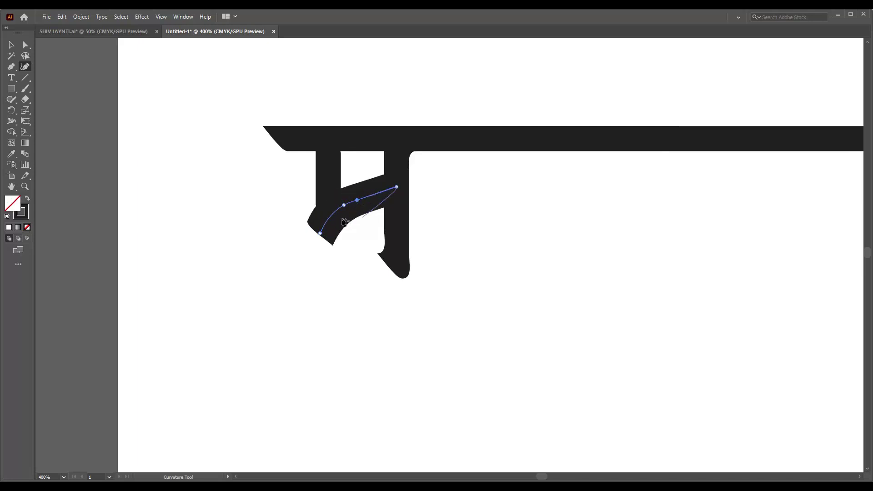
mouse_move(344, 205)
mouse_down()
mouse_move(332, 208)
mouse_move(319, 236)
mouse_up()
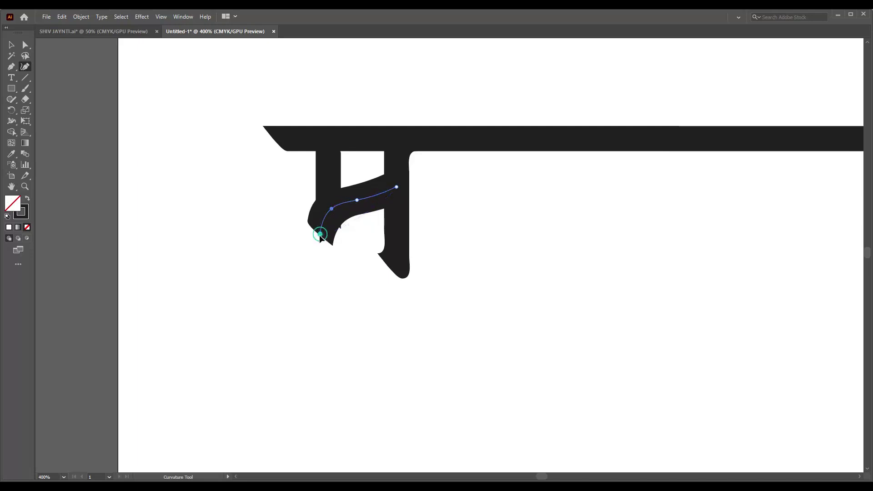
drag(357, 200, 396, 182)
drag(332, 209, 330, 213)
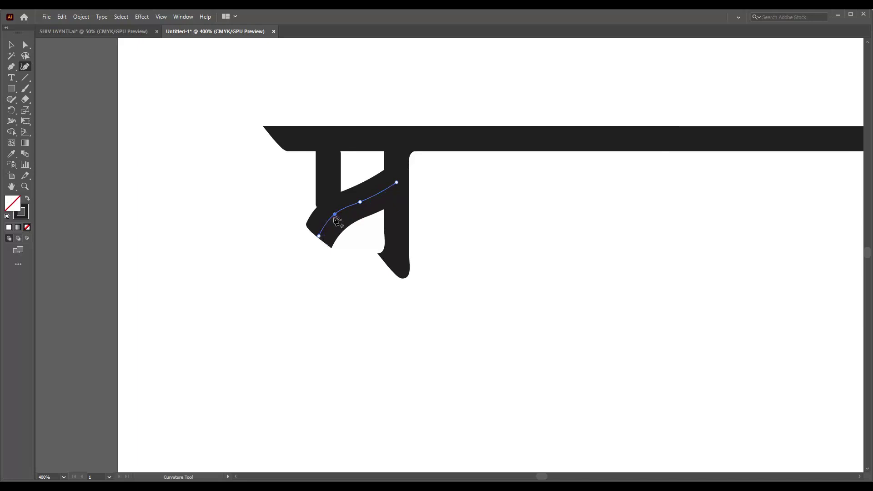
key(v)
click(468, 246)
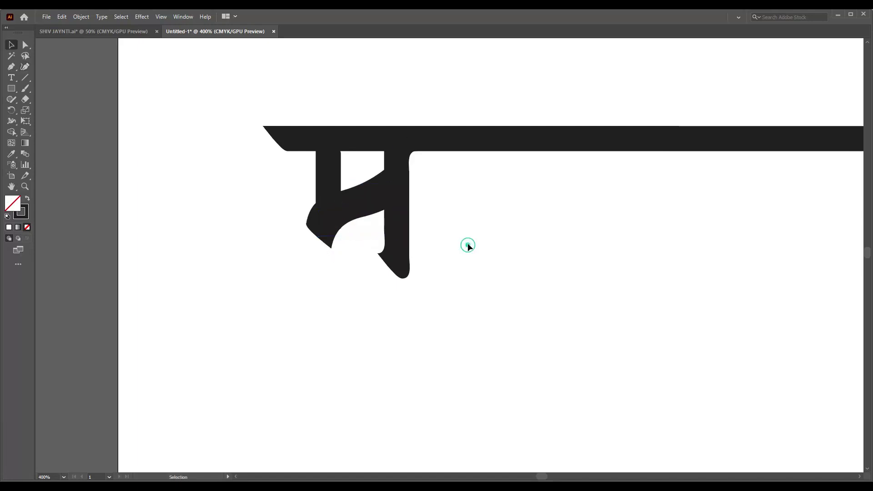
key(ctrl+minus)
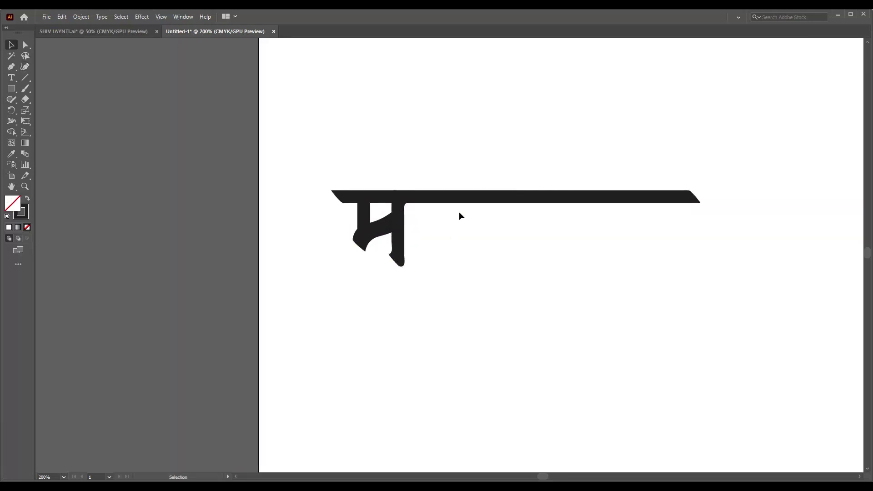
Brush the two curved strokes of ह and duplicate the stem to its right as the ा sign
key(b)
drag(452, 202, 430, 239)
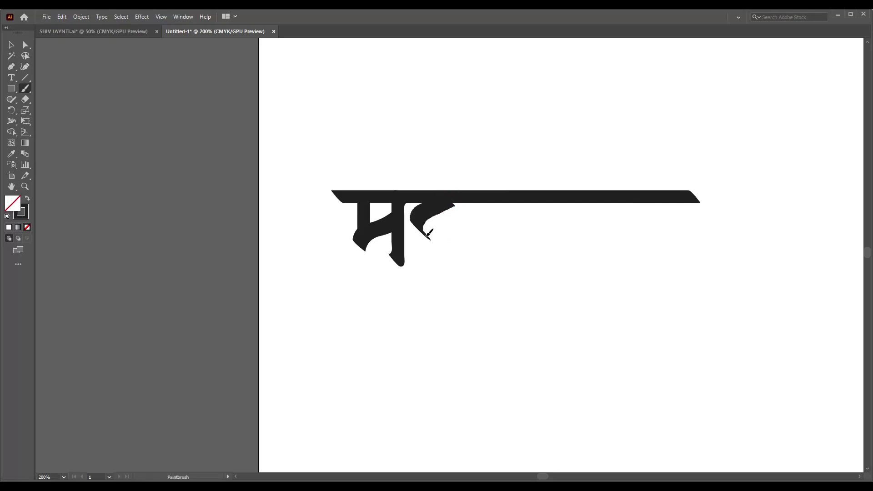
drag(468, 251, 450, 286)
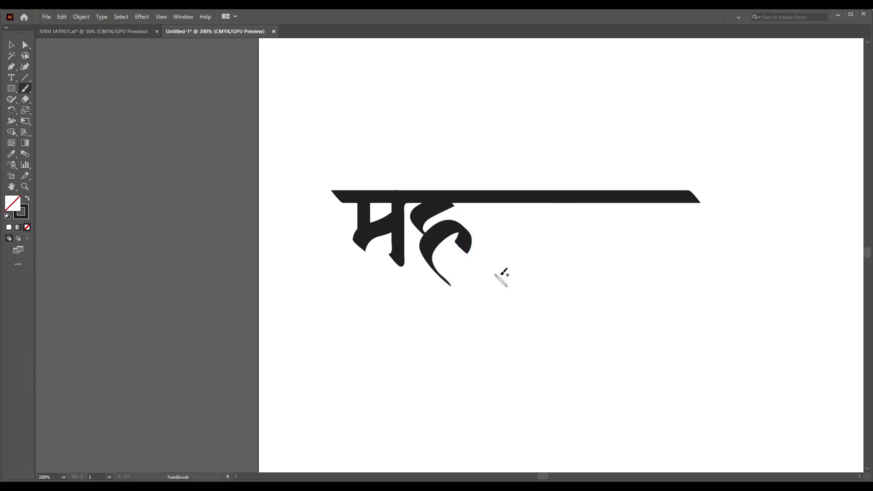
key(v)
drag(406, 263, 489, 266)
click(534, 271)
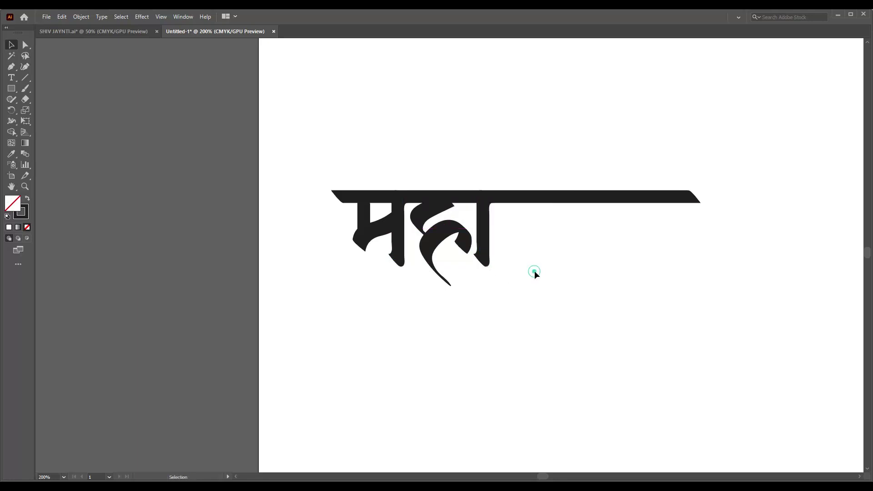
Nudge the ह stroke down and add a curved Pen path on it
click(464, 240)
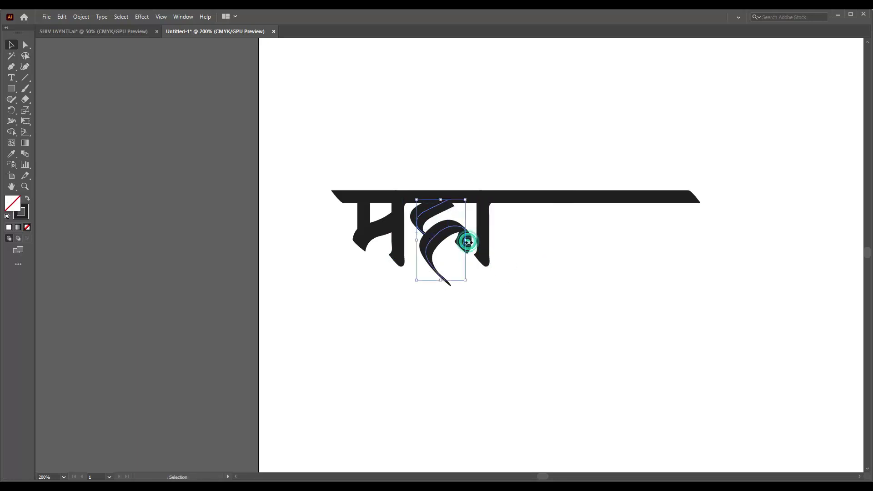
key(Down)
key(Down)
key(Down)
key(Down)
key(Down)
key(Down)
click(568, 262)
scroll(440, 253, up, 2)
click(492, 265)
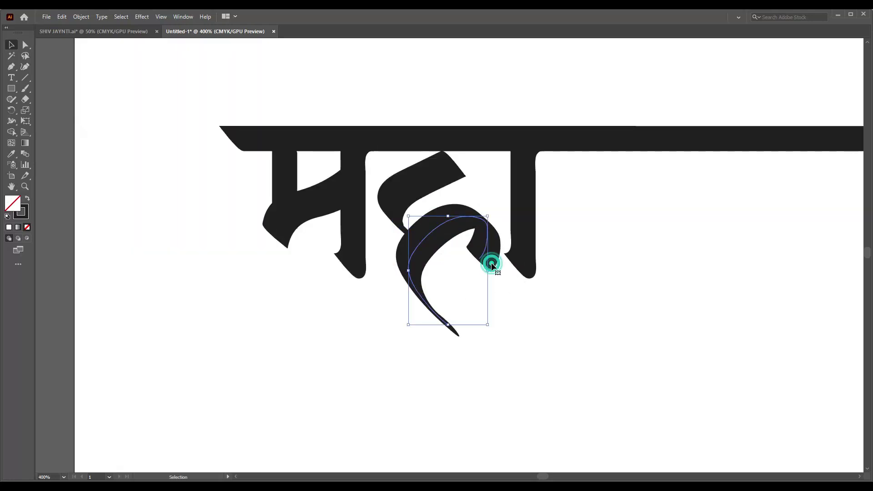
key(p)
drag(477, 266, 483, 282)
ctrl+click(548, 299)
key(v)
Extend the ह's upper curved shape upward with new Pen and Curvature anchors
click(430, 181)
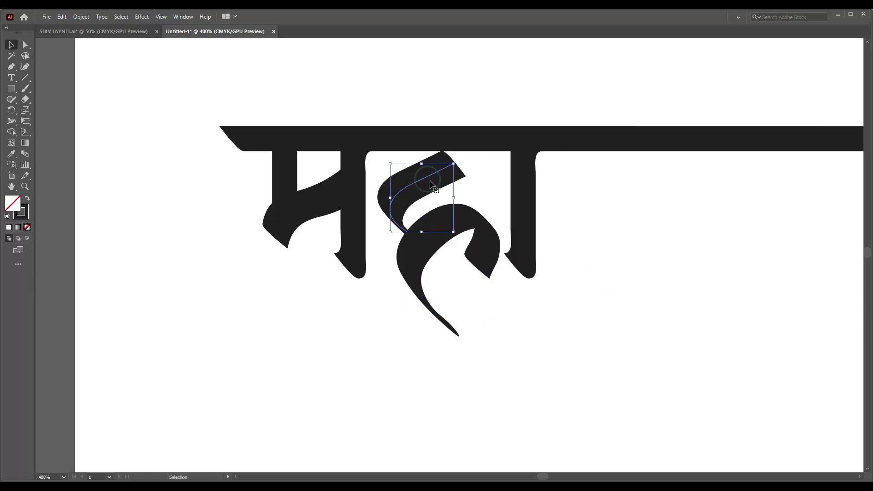
key(p)
click(454, 164)
drag(458, 156, 464, 158)
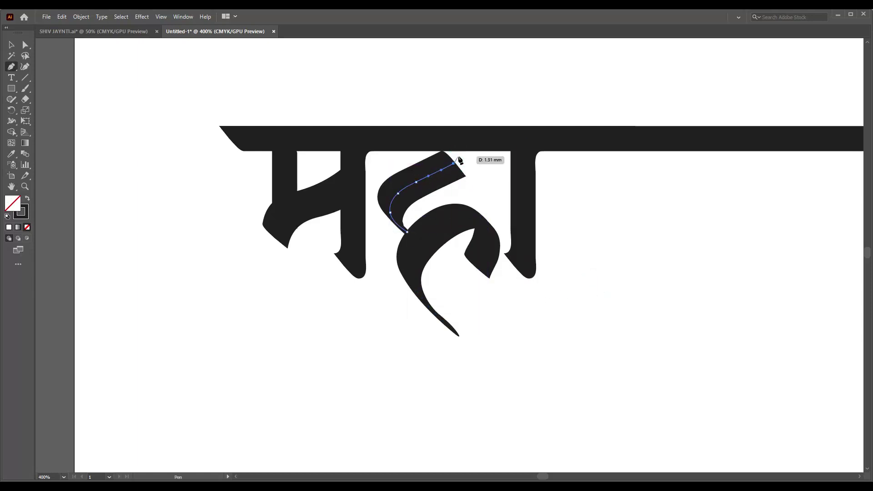
key(shift+grave)
click(459, 138)
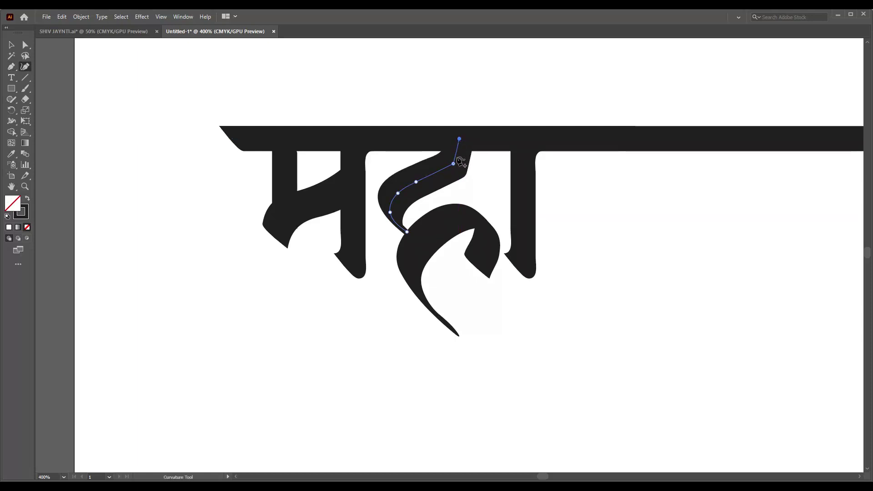
click(458, 154)
key(v)
click(627, 196)
drag(617, 323, 388, 192)
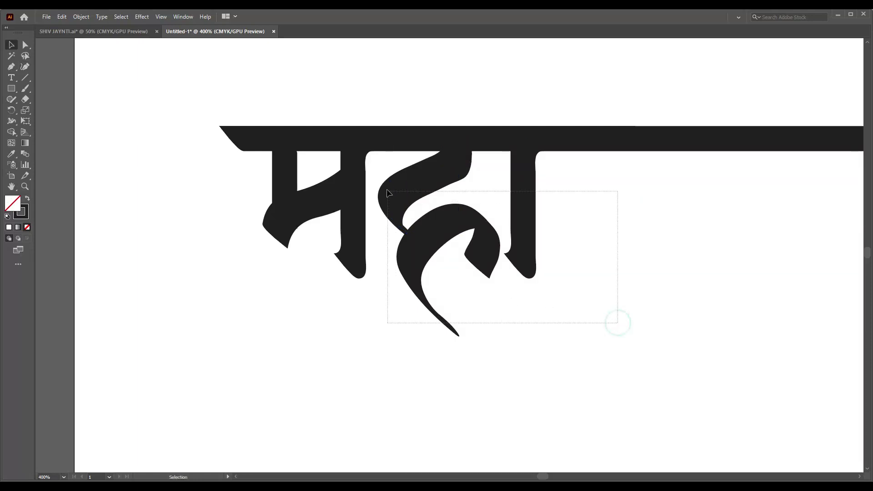
click(583, 247)
key(ctrl+minus)
key(ctrl+minus)
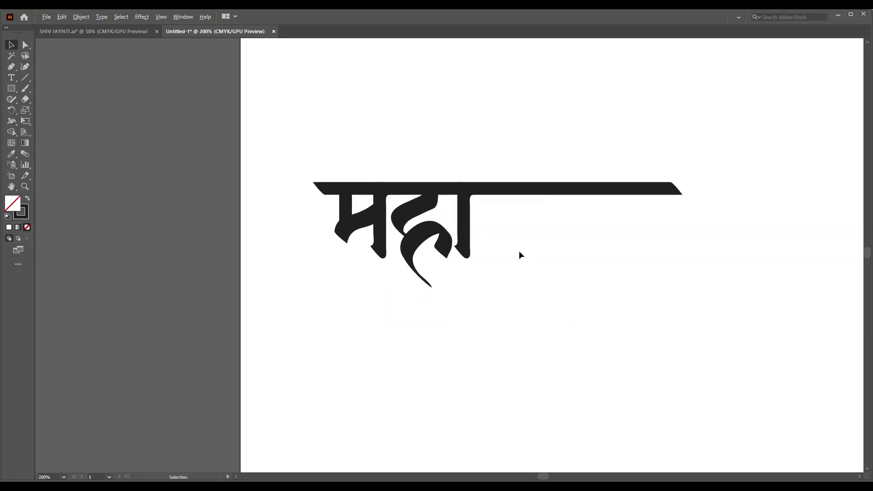
Nudge the last vertical stem right and copy it further right after महा
drag(467, 249, 468, 250)
click(577, 258)
drag(468, 244, 496, 242)
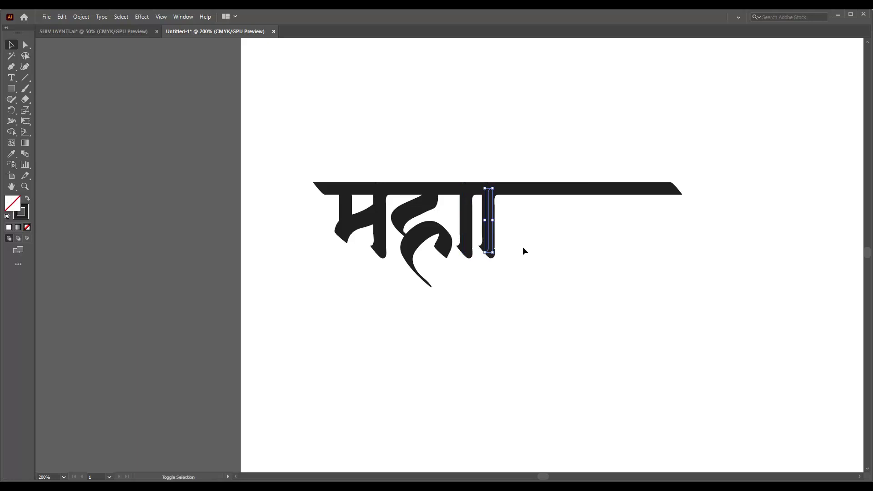
click(546, 247)
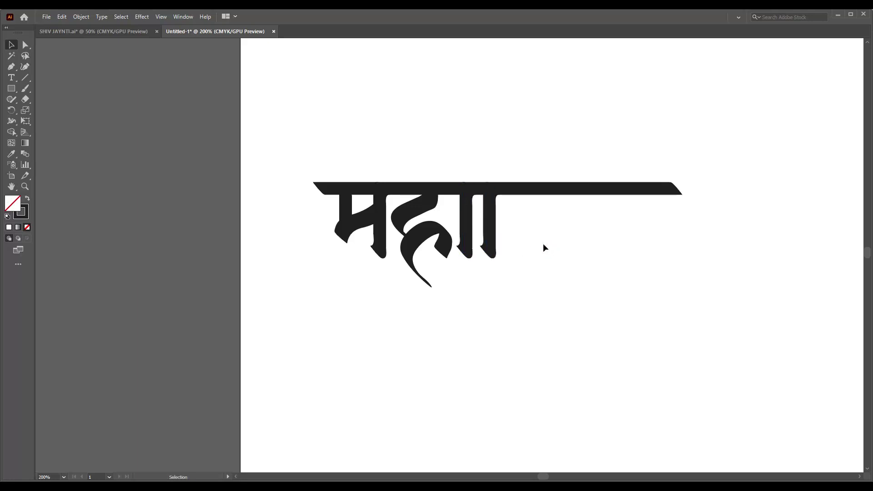
Brush the श stroke with its long sweeping diagonal tail, then select it and undo an edit
key(b)
mouse_move(505, 212)
mouse_down()
mouse_move(531, 200)
mouse_move(547, 222)
mouse_move(518, 232)
mouse_move(565, 288)
mouse_move(601, 299)
mouse_up()
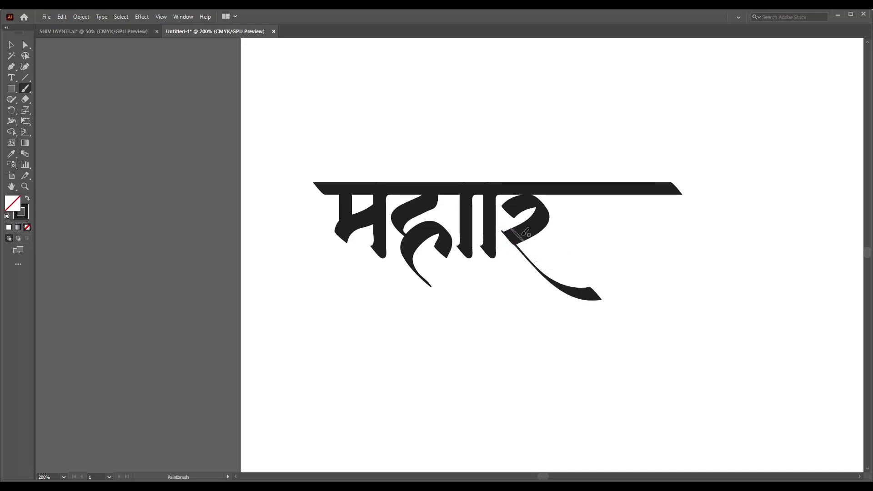
scroll(525, 232, up, 3)
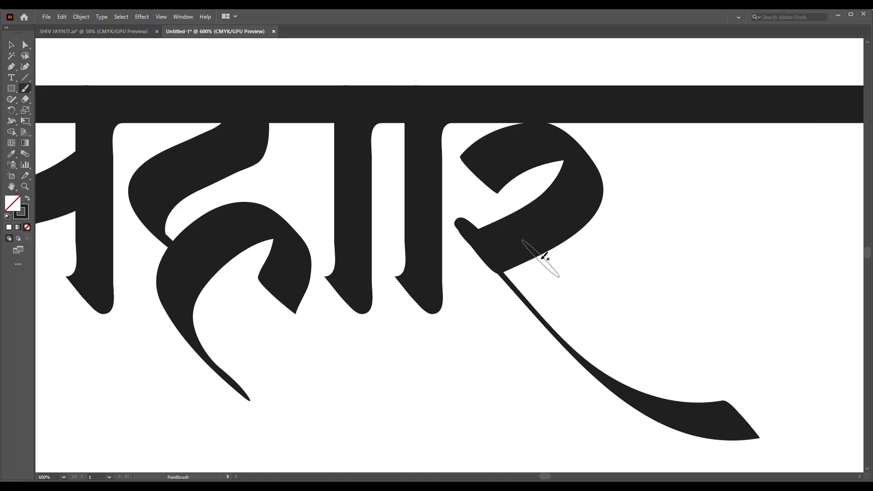
scroll(543, 257, down, 3)
key(v)
drag(662, 347, 518, 247)
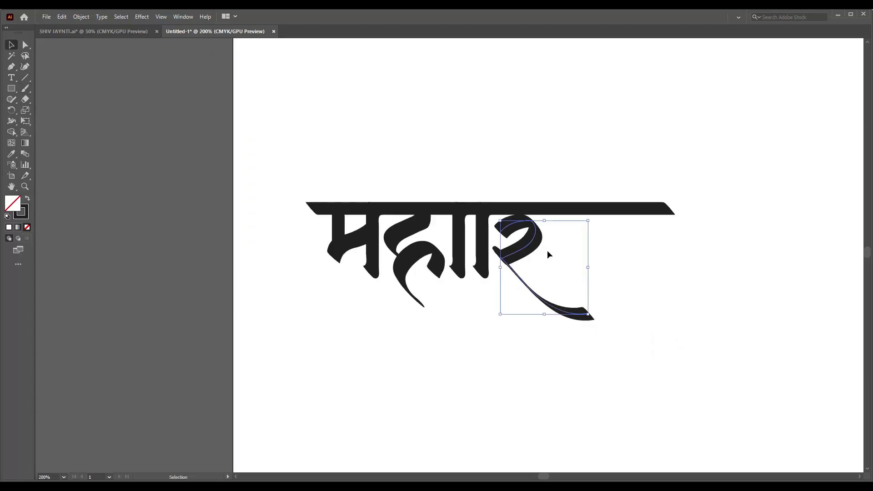
key(a)
click(647, 265)
key(v)
drag(655, 351, 495, 232)
key(ctrl+z)
key(b)
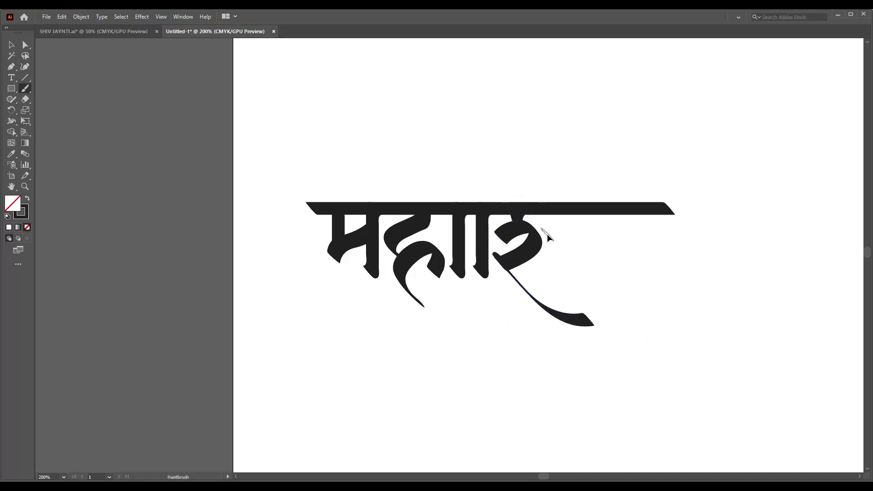
Brush a short first stroke and place a copy of the vertical stem further right
drag(500, 235, 503, 264)
key(v)
click(484, 273)
mouse_move(485, 275)
mouse_down()
mouse_move(570, 281)
mouse_move(554, 282)
mouse_move(609, 273)
mouse_up()
click(641, 269)
Brush the looped व bowl against the new stem and smooth it with the Curvature tool
key(b)
mouse_move(592, 220)
mouse_down()
mouse_move(565, 239)
mouse_move(611, 240)
mouse_move(643, 302)
mouse_up()
key(v)
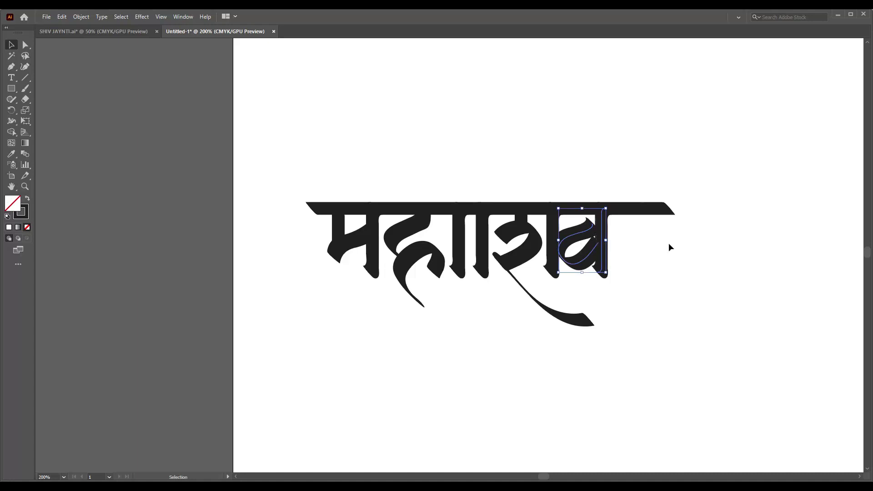
click(671, 251)
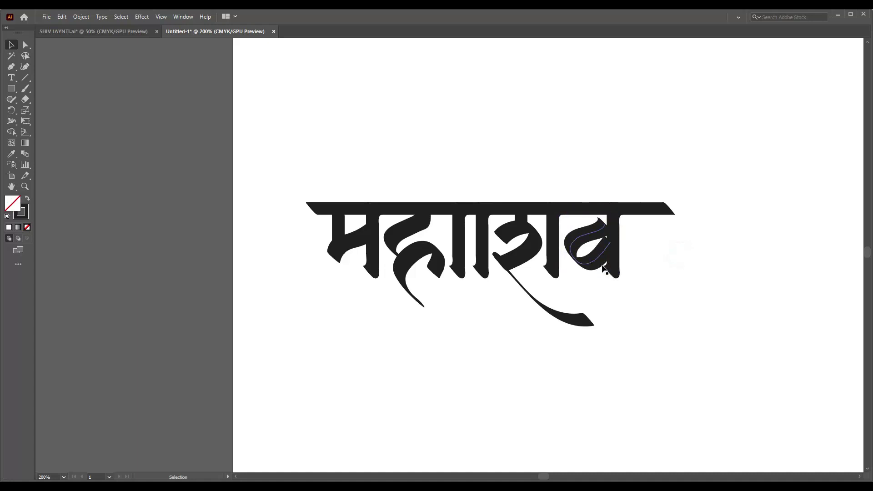
key(shift+grave)
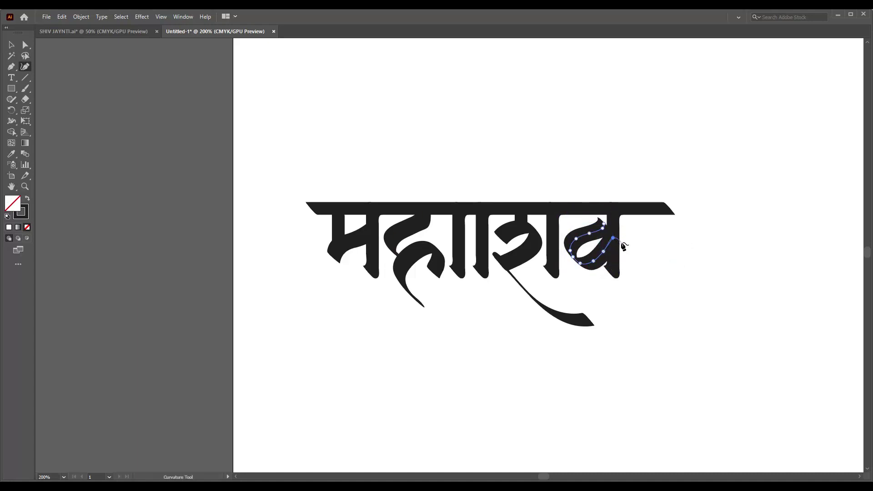
key(v)
click(675, 277)
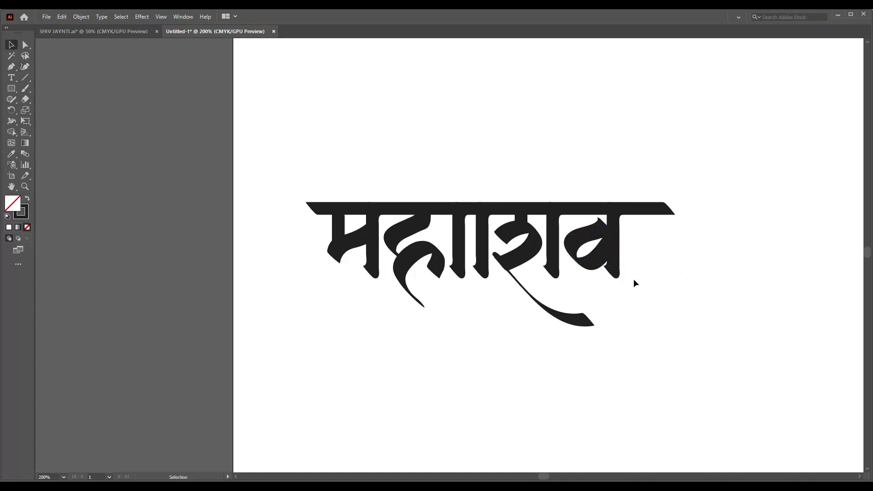
Stretch the headline bar further right and brush the र stem and curved body
click(669, 209)
drag(668, 210, 776, 209)
key(b)
drag(661, 210, 658, 242)
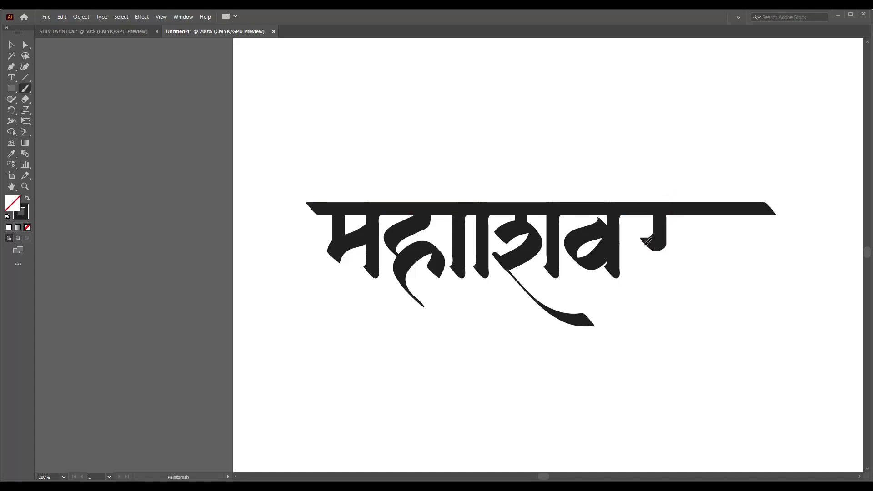
mouse_move(659, 210)
mouse_down()
mouse_move(652, 244)
mouse_move(717, 307)
mouse_up()
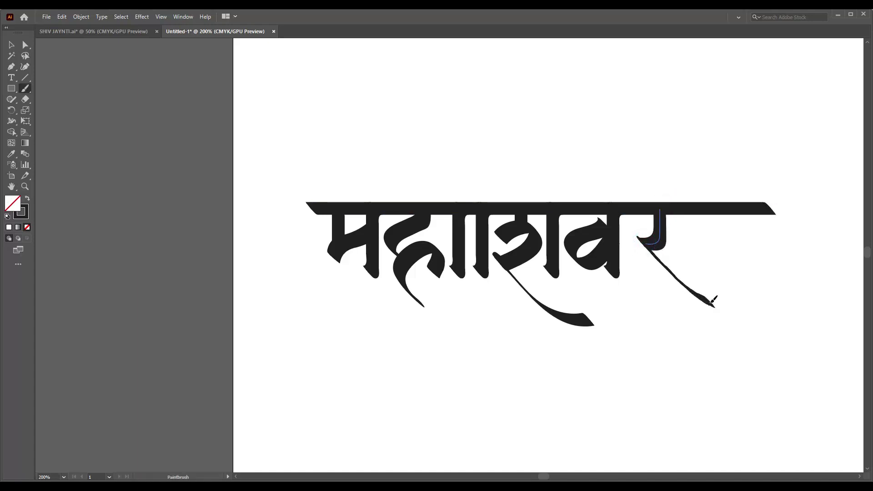
scroll(641, 239, up, 2)
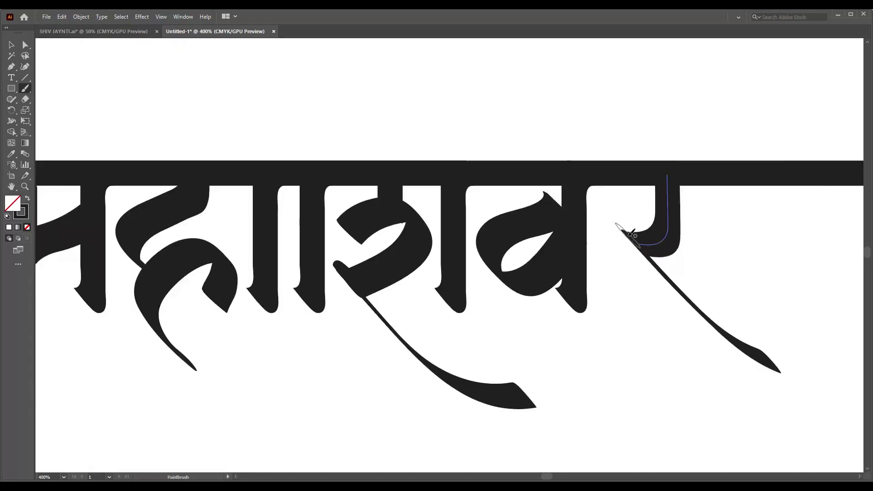
scroll(654, 275, down, 2)
scroll(643, 272, up, 1)
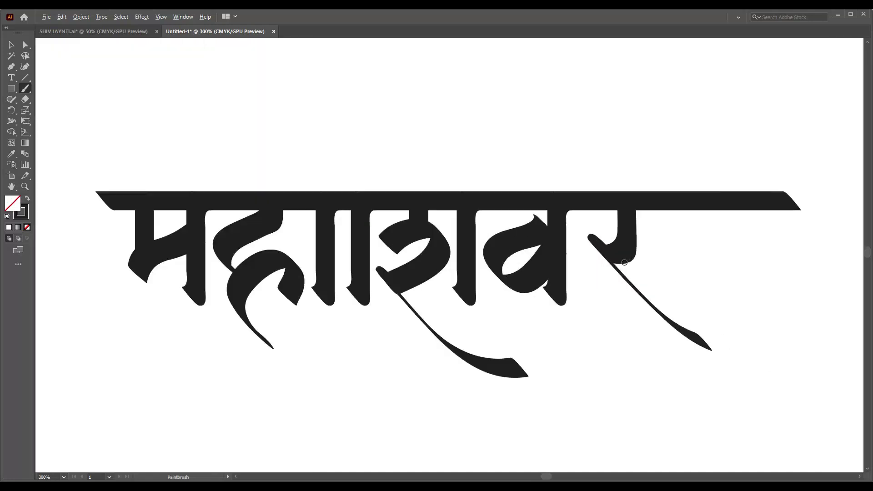
Copy a stem right of र to form रा and brush the next letter's hook
key(v)
drag(566, 298, 725, 298)
click(713, 296)
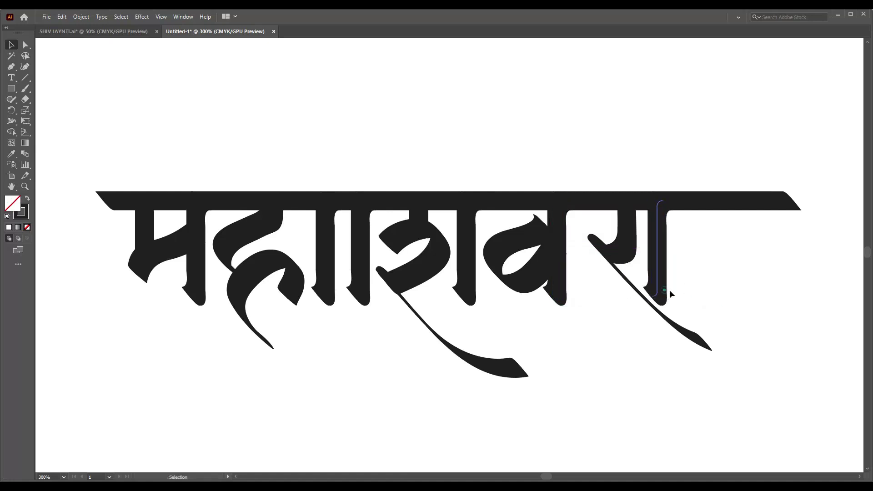
key(b)
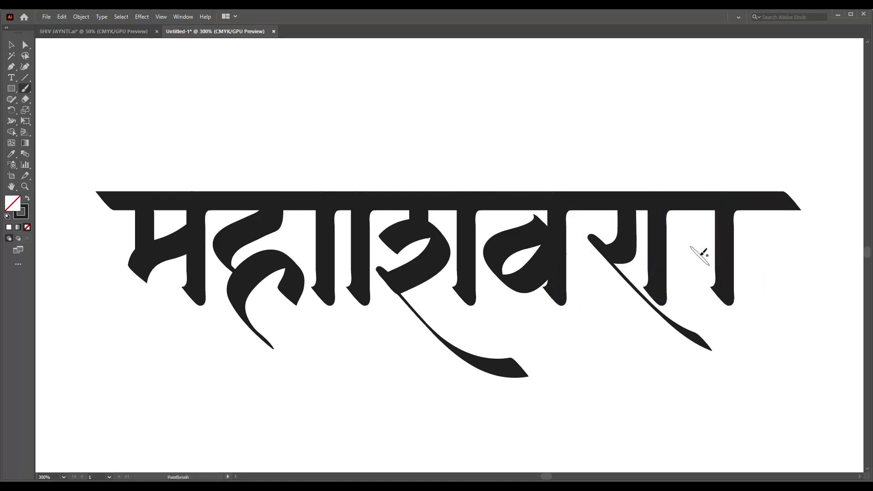
mouse_move(675, 236)
mouse_down()
mouse_move(717, 234)
mouse_move(725, 311)
mouse_up()
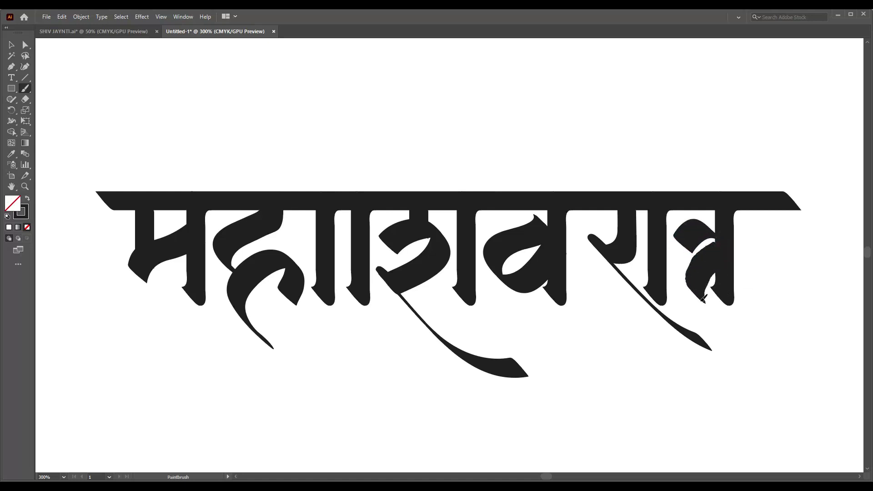
Delete the unwanted stroke and redraw the last letter's loop with a descending tail
key(ctrl+1)
key(v)
drag(676, 313, 642, 265)
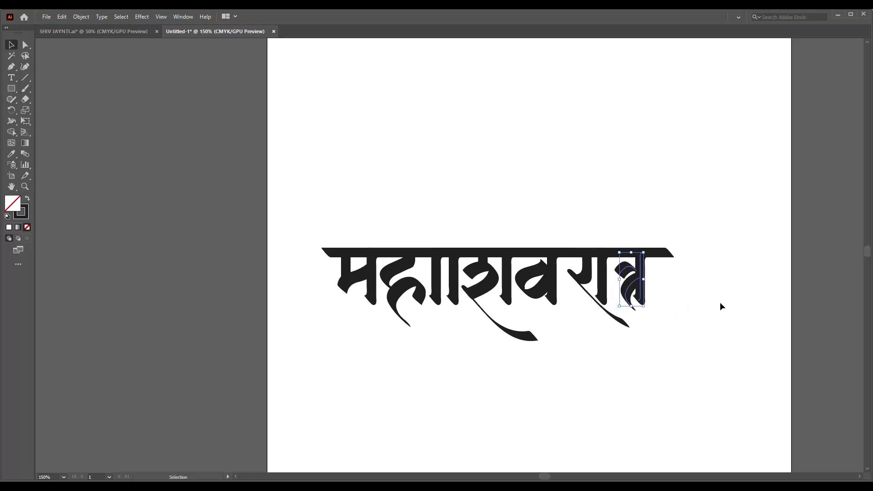
key(Delete)
key(b)
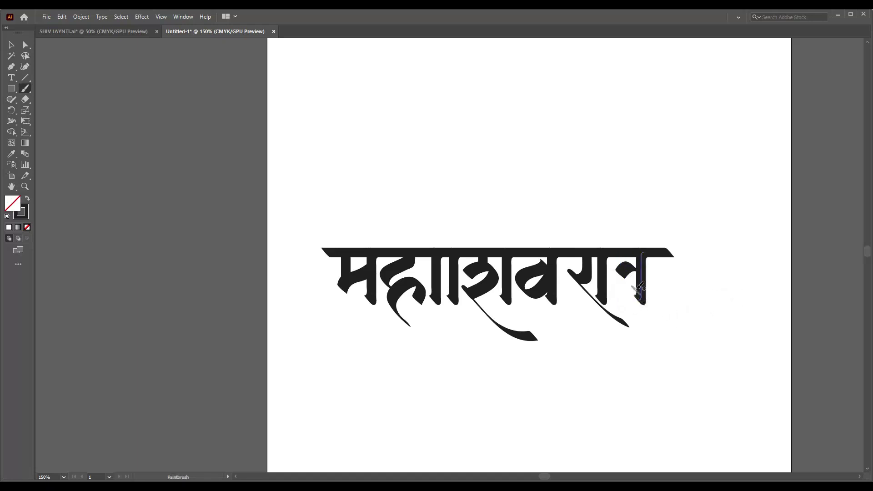
drag(643, 277, 649, 330)
Reshape the last letter's loop with the Curvature tool by adding points and moving its start anchor
key(v)
click(716, 303)
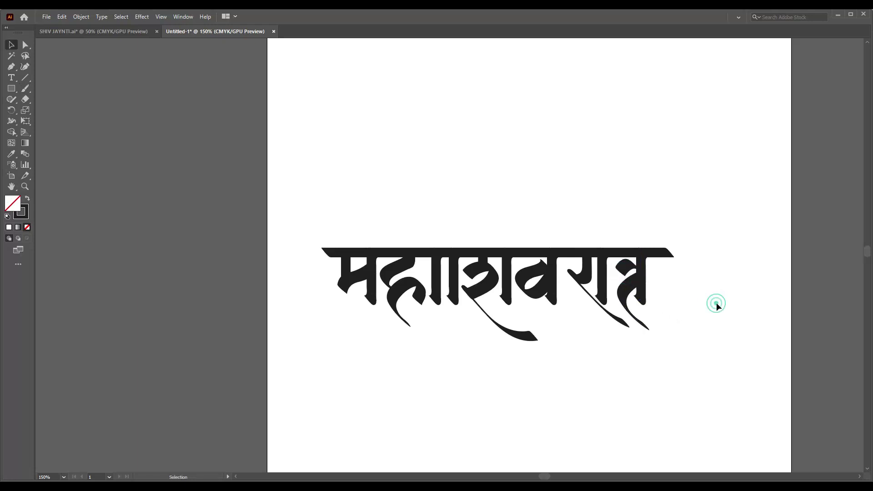
scroll(644, 287, up, 2)
key(shift+grave)
click(600, 260)
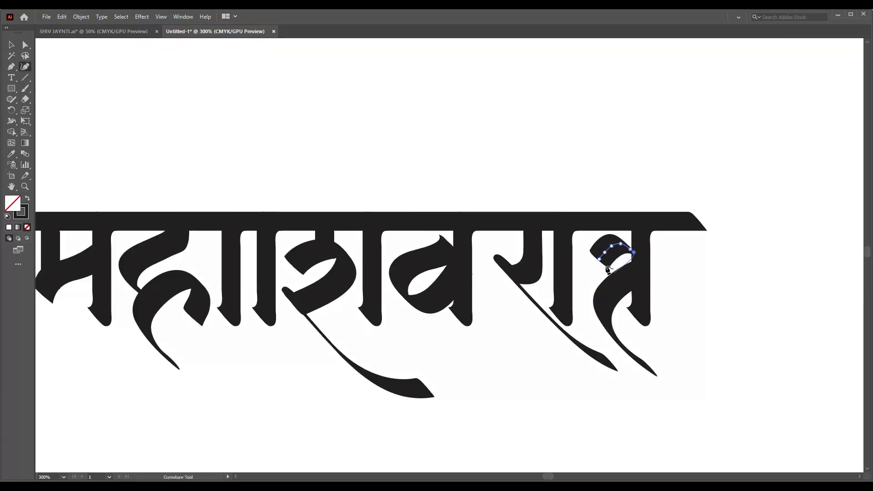
click(593, 264)
click(602, 249)
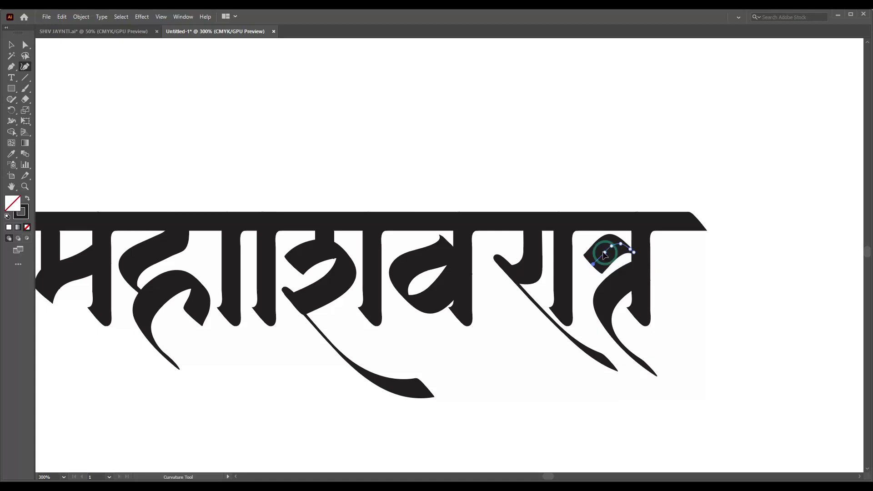
click(613, 245)
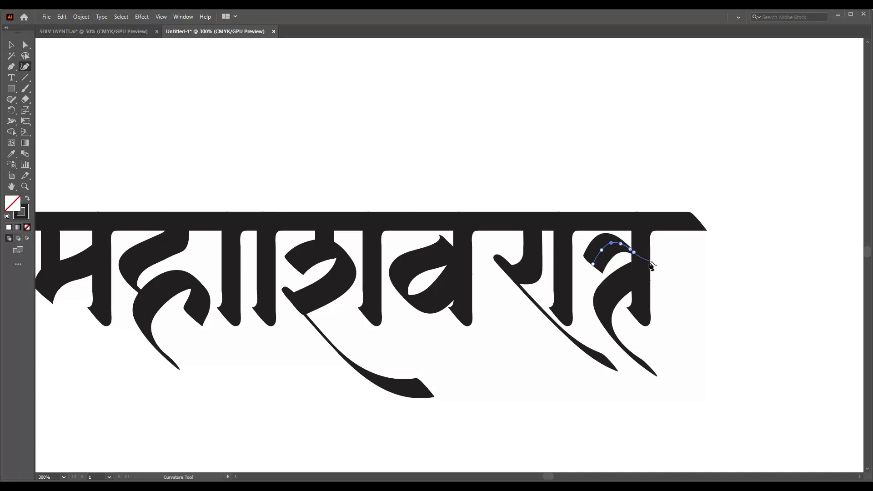
click(593, 264)
drag(592, 264, 588, 262)
key(v)
click(731, 288)
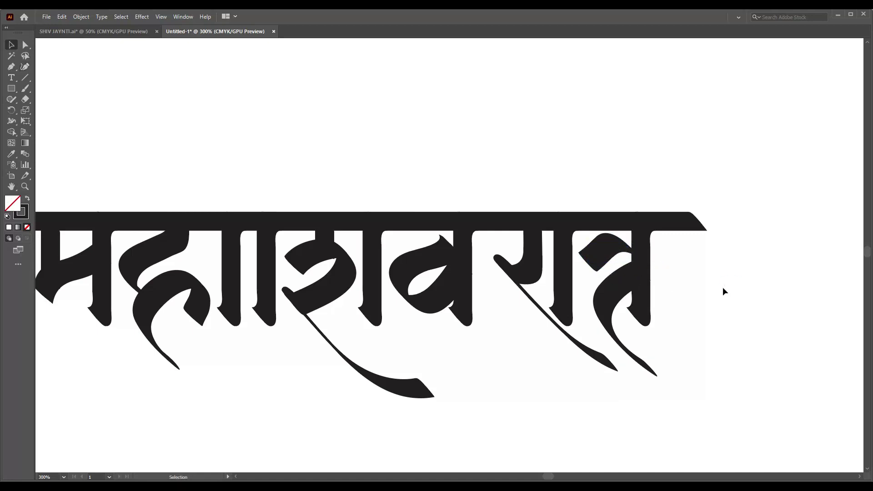
Copy a final stem and brush the ी and ि loops above the headline
key(ctrl+0)
drag(637, 301, 656, 301)
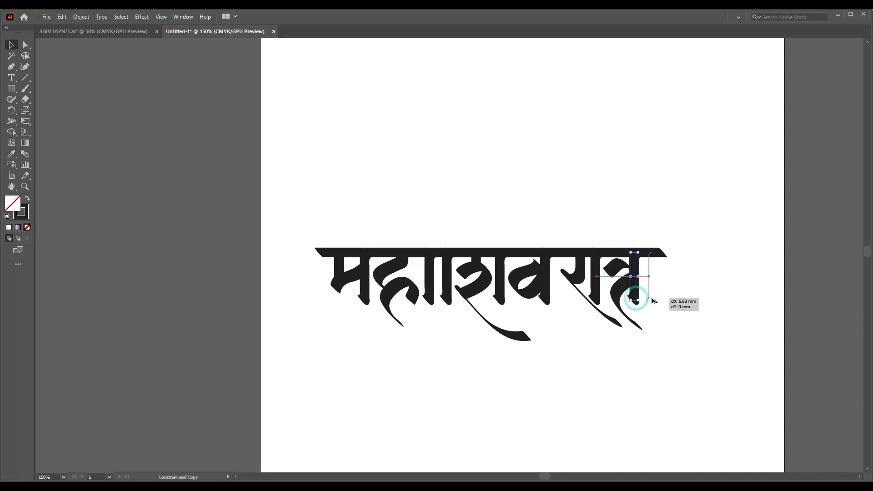
key(b)
drag(636, 247, 672, 250)
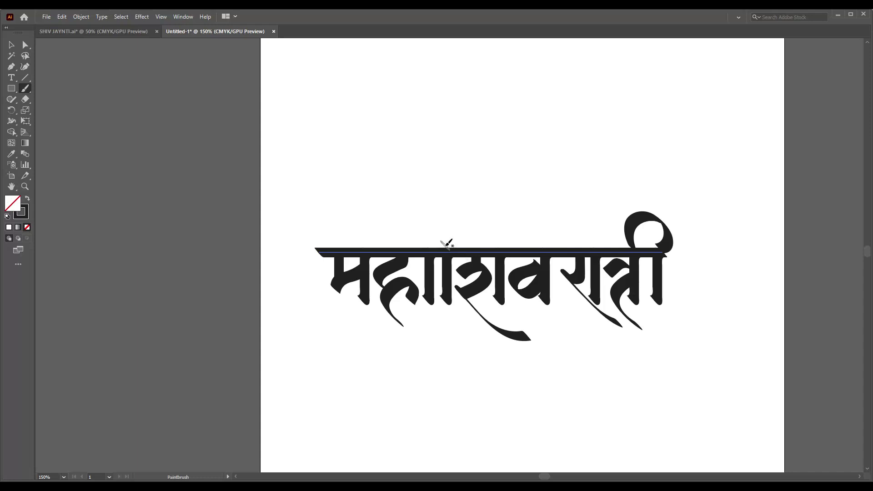
mouse_move(448, 244)
mouse_down()
mouse_move(498, 208)
mouse_move(500, 234)
mouse_up()
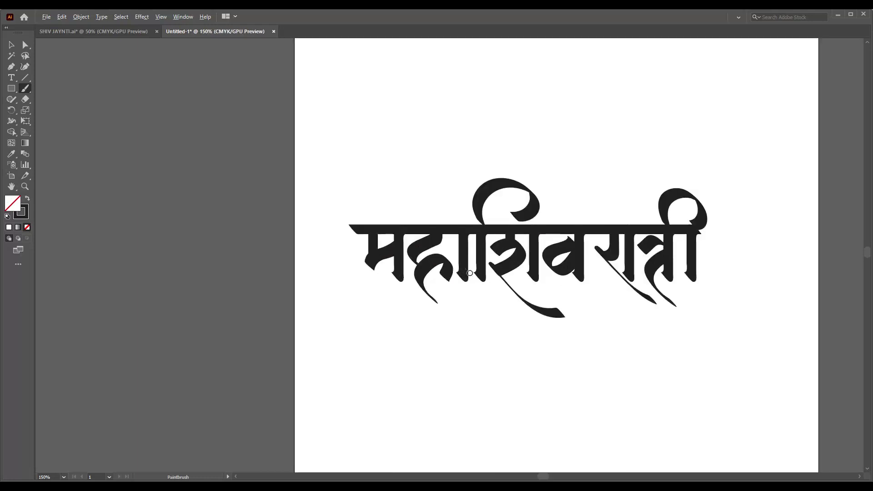
scroll(470, 273, down, 2)
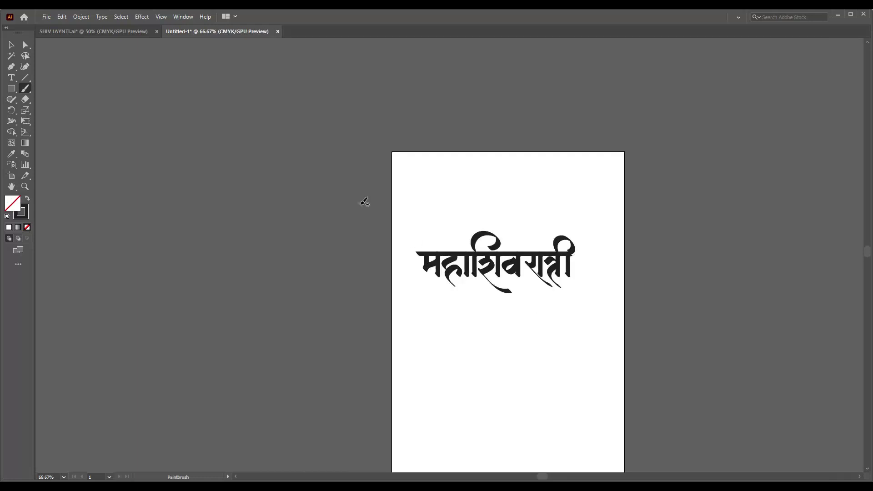
Move the whole lettering up the artboard and place a duplicate below it
click(13, 45)
drag(401, 197, 590, 304)
drag(497, 271, 507, 214)
click(589, 248)
drag(604, 250, 416, 159)
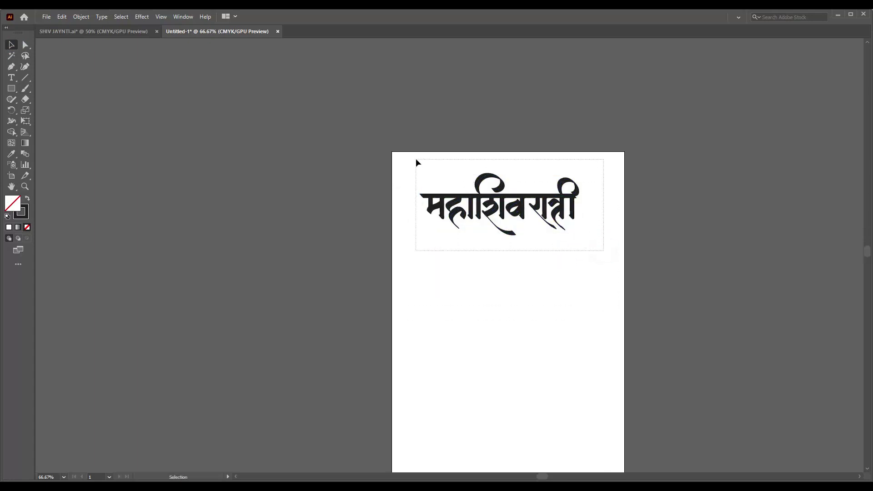
drag(495, 207, 496, 275)
Copy the duplicate's शिवरात्री down as a third line
scroll(531, 284, up, 1)
drag(632, 347, 449, 215)
drag(505, 265, 497, 355)
click(605, 305)
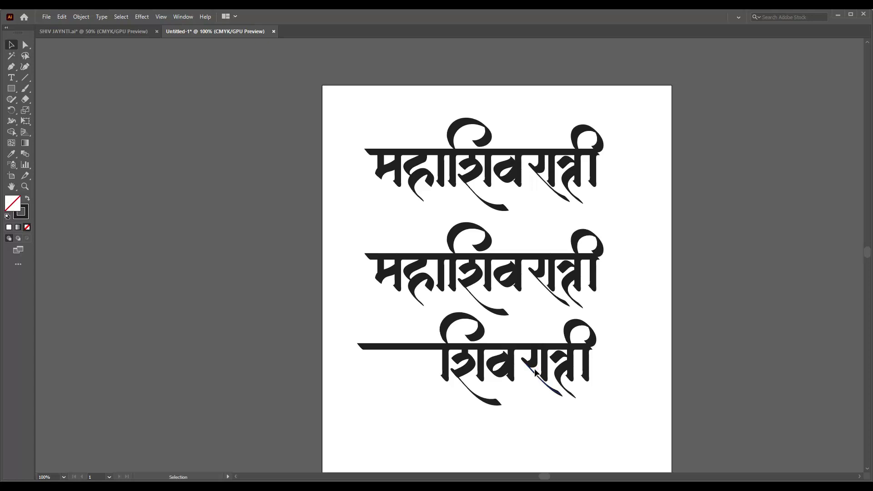
Delete the middle row's शिवरात्री letters and the leftover fragments and loops
drag(635, 295, 459, 273)
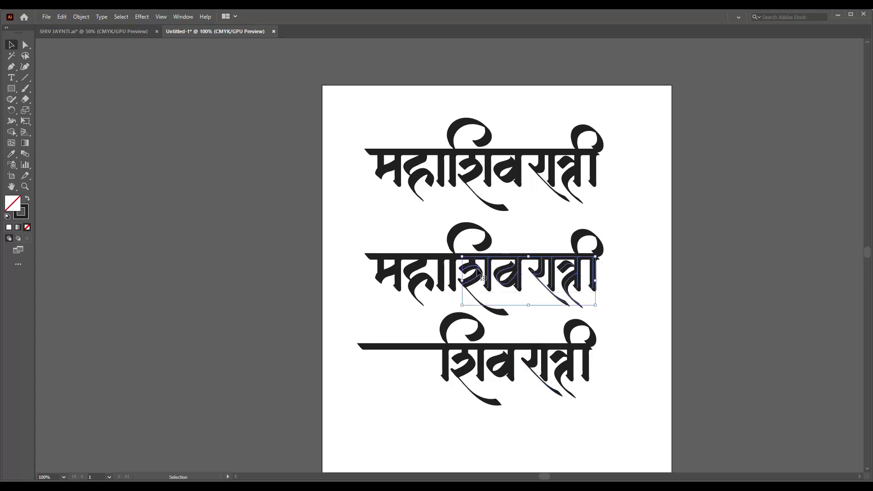
key(Delete)
drag(495, 297, 463, 272)
key(Delete)
click(597, 244)
key(Delete)
click(489, 234)
key(Delete)
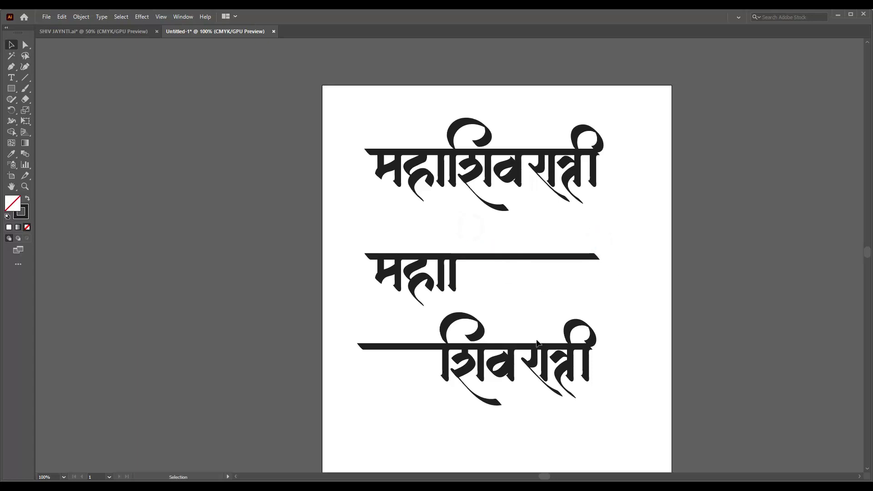
Move the शिवरात्री row up under महा, remove the stray stem, and nudge it left
drag(433, 332, 640, 413)
drag(444, 317, 465, 279)
click(452, 393)
click(453, 273)
key(Delete)
drag(630, 379, 478, 291)
key(Left)
key(Left)
key(Left)
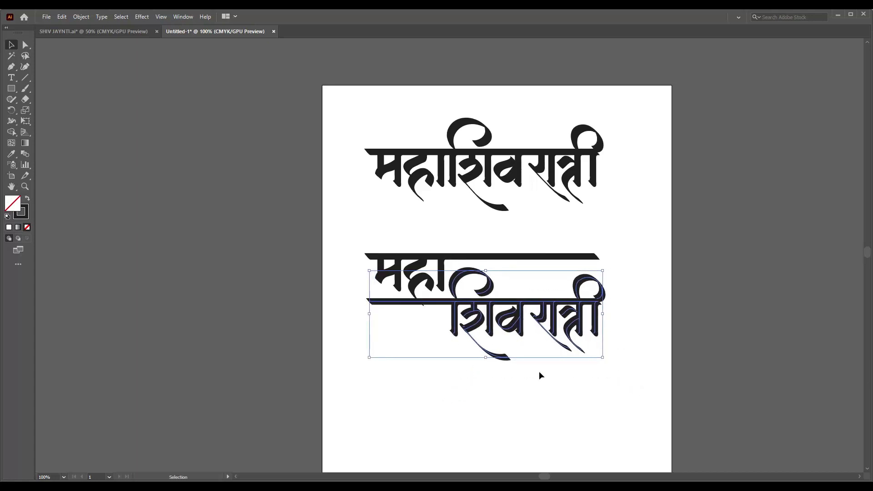
click(540, 374)
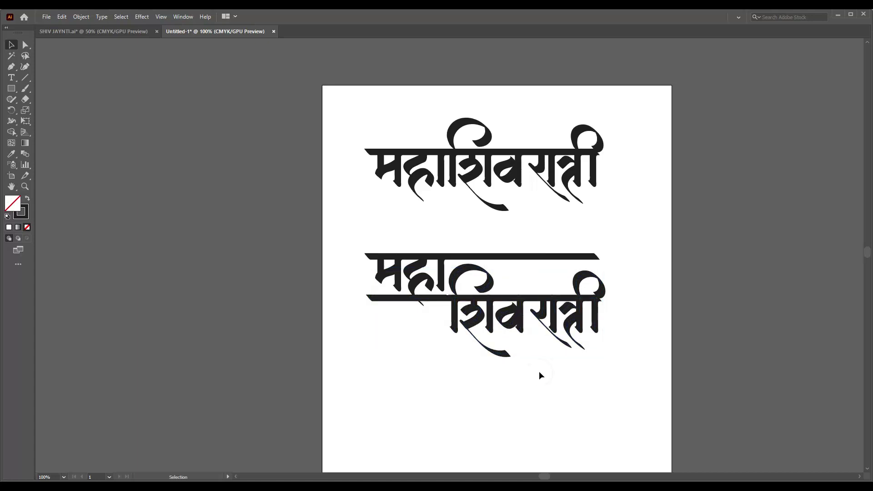
Drag the lower headline bar's left end in past महा
click(373, 299)
drag(366, 298, 433, 308)
click(427, 343)
Zoom in on the stacked version and trial-stretch महा's end curl, then undo it
key(ctrl+plus)
click(348, 357)
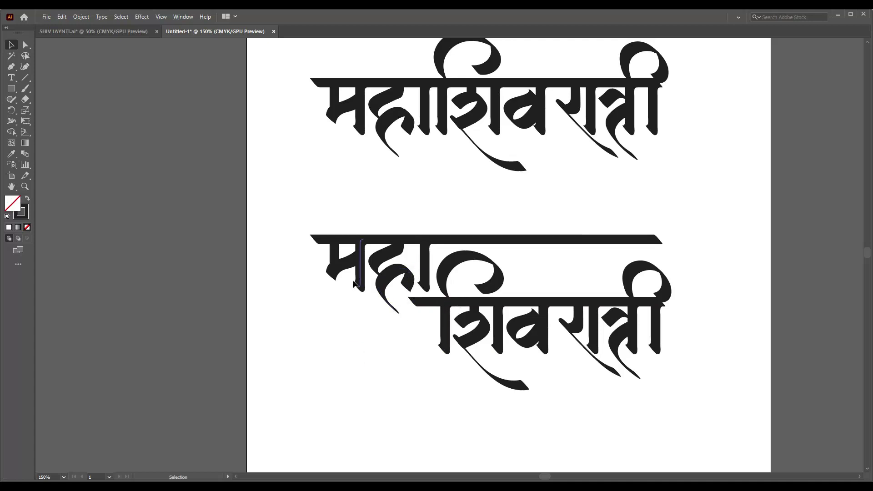
click(385, 279)
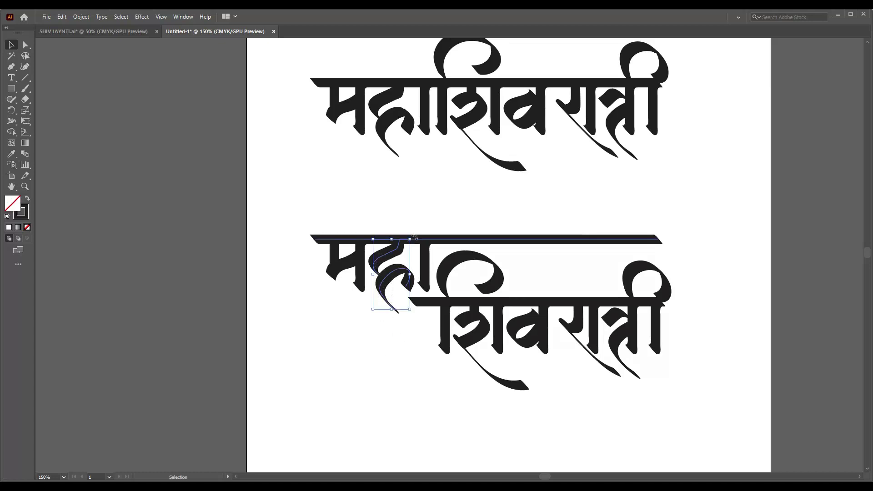
drag(416, 255, 419, 239)
key(ctrl+z)
key(ctrl+z)
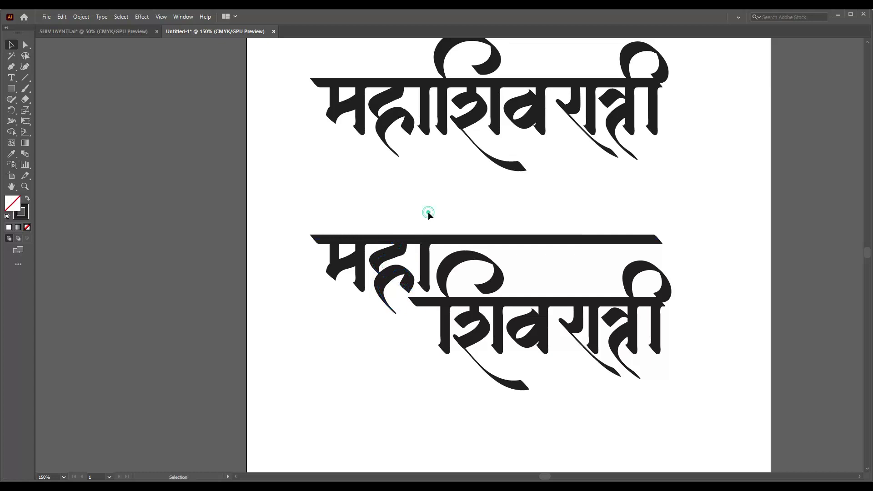
With the Curvature Tool, add and drag anchors to pull the curl into a long hook
scroll(394, 324, up, 2)
key(shift+grave)
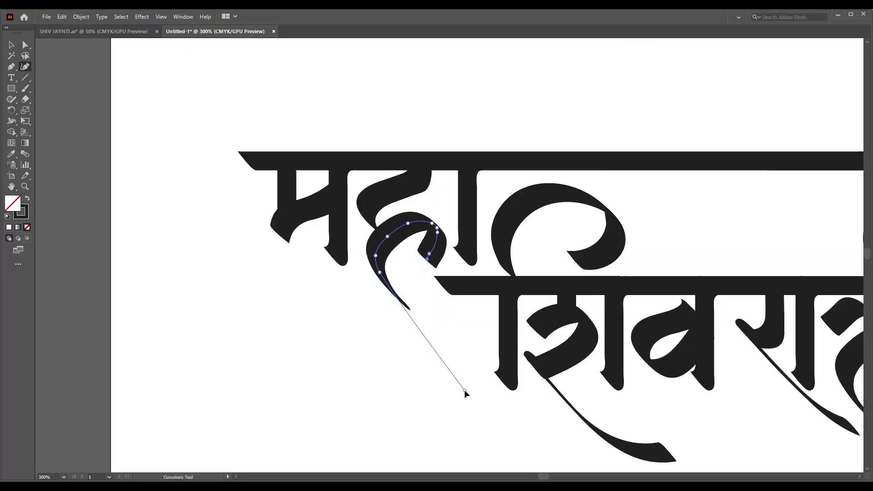
click(488, 395)
drag(380, 273, 372, 297)
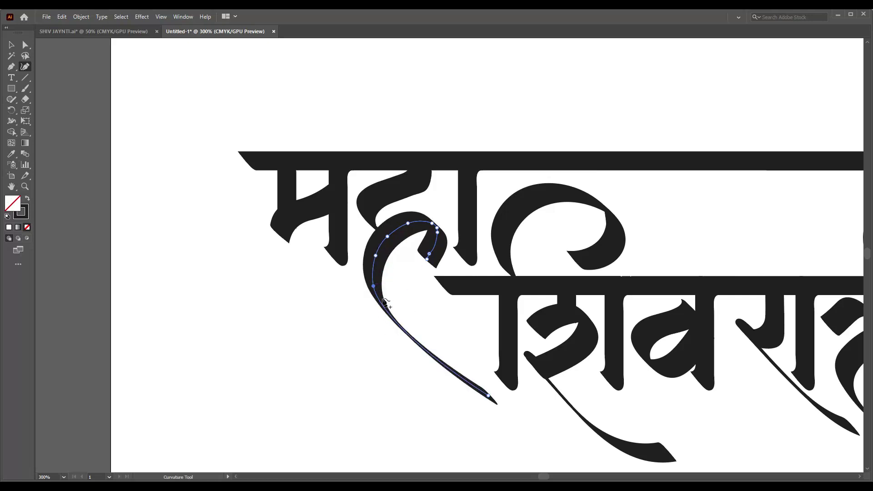
drag(375, 256, 369, 253)
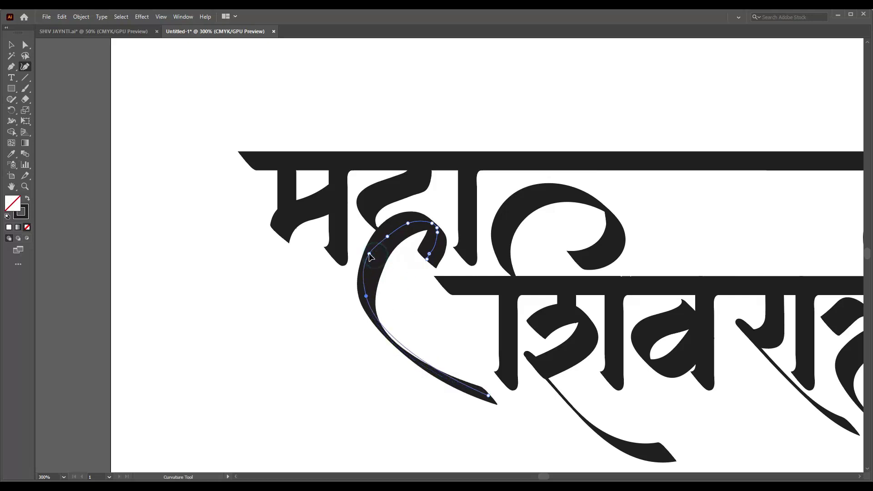
drag(365, 296, 364, 302)
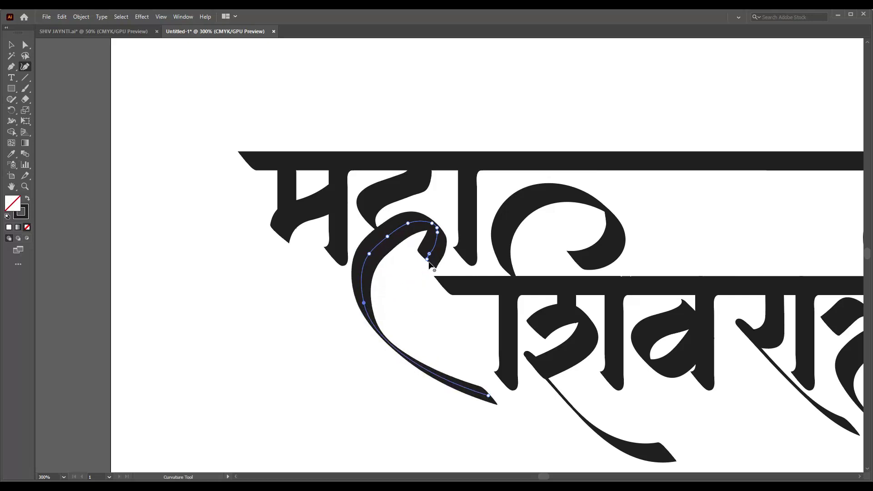
mouse_move(430, 253)
mouse_down()
mouse_move(443, 235)
mouse_move(432, 253)
mouse_up()
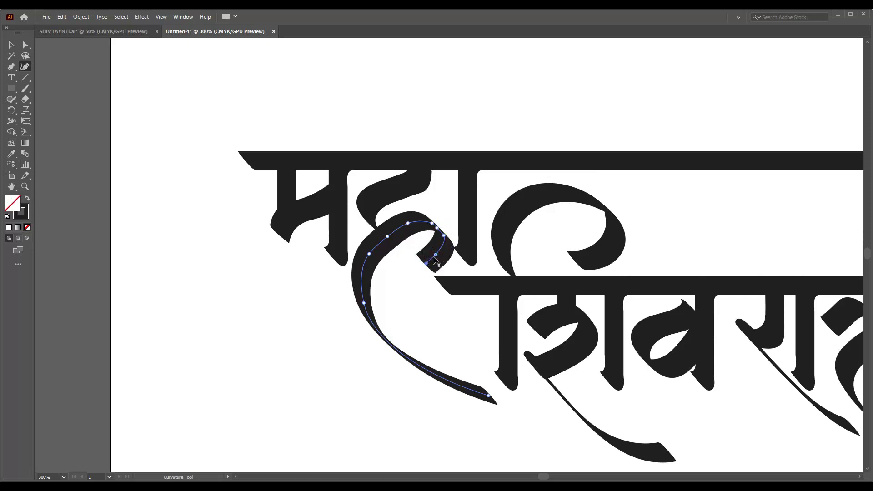
key(ctrl+z)
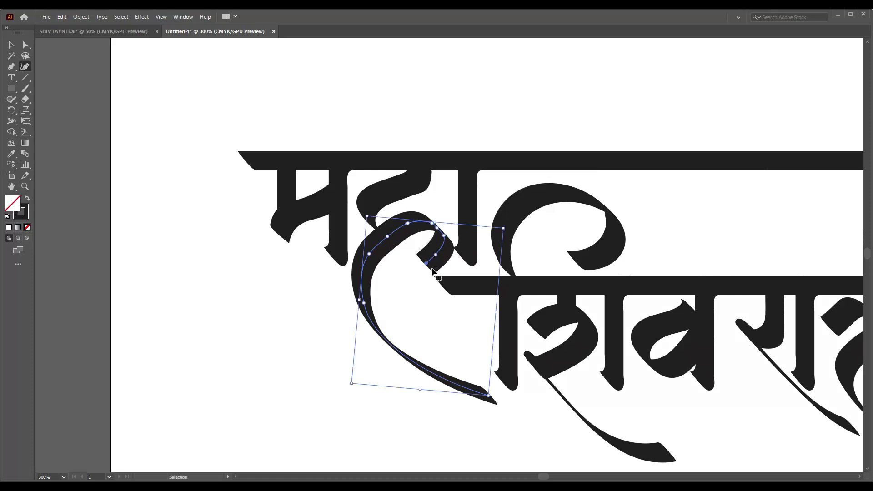
Return to the Selection tool, check हा's vertical stroke, and zoom back out
key(v)
click(299, 302)
click(473, 250)
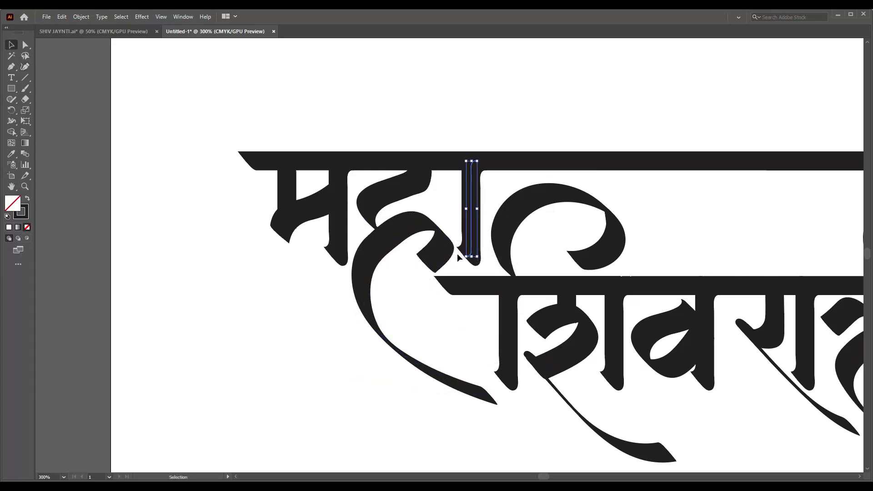
click(295, 322)
scroll(348, 296, down, 3)
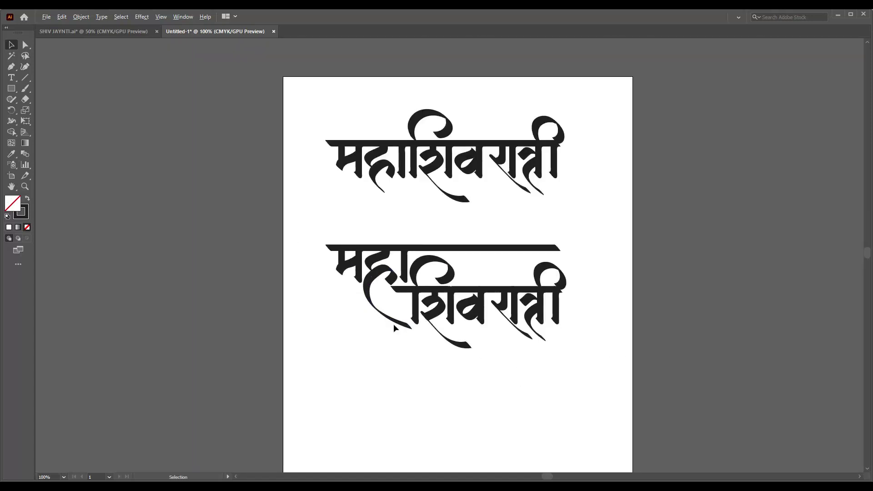
Shorten the stacked version's top bar so it ends just after महा
scroll(394, 323, up, 1)
click(564, 209)
drag(646, 209, 435, 219)
click(522, 229)
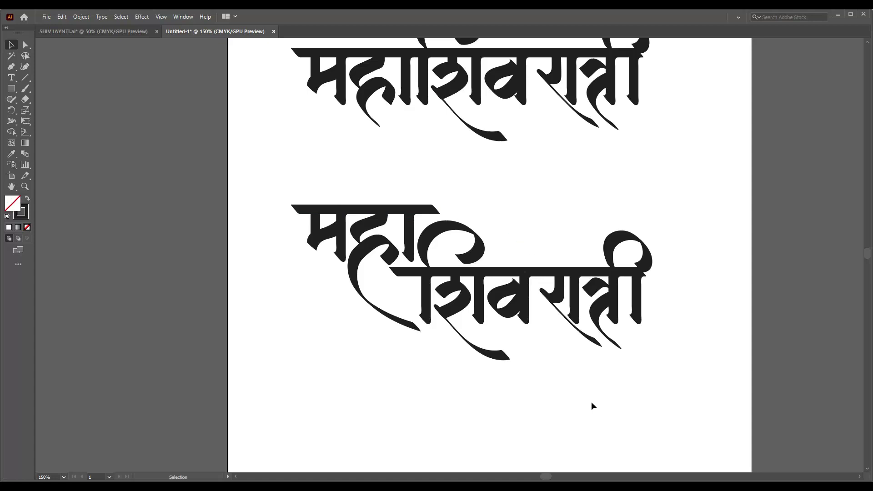
Paint a brush tail curving down-right under the letter, discarding a trial stroke
key(b)
drag(400, 294, 481, 325)
key(ctrl+z)
scroll(457, 318, up, 1)
key(ctrl+z)
mouse_move(411, 281)
mouse_down()
mouse_move(445, 318)
mouse_move(466, 317)
mouse_up()
scroll(417, 278, up, 2)
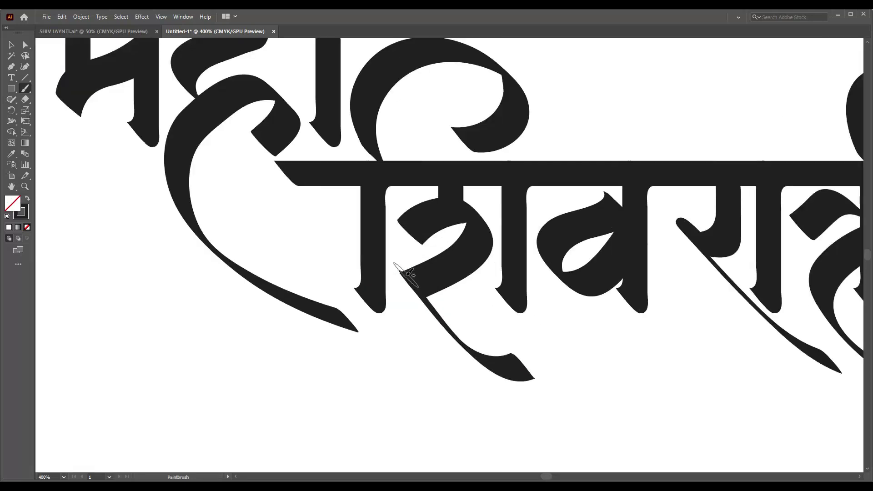
scroll(456, 293, down, 2)
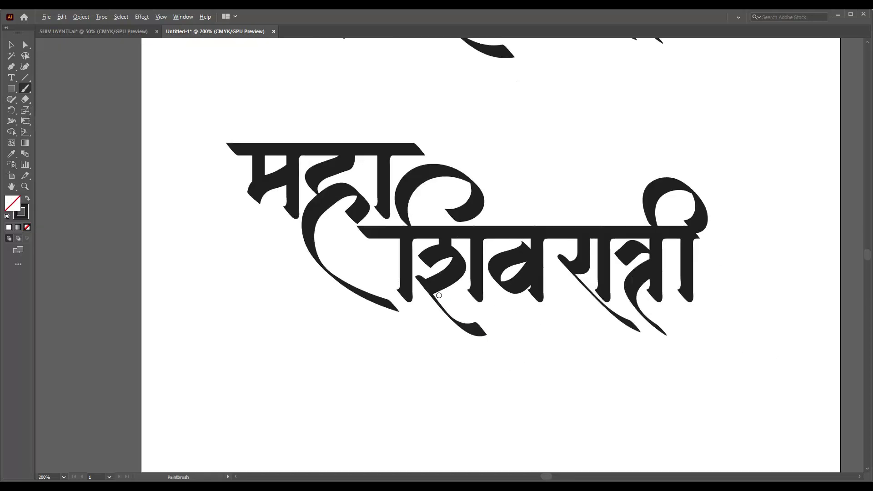
scroll(527, 310, down, 1)
scroll(525, 315, up, 1)
Delete र's old diagonal tail and nudge the final letters slightly left
key(v)
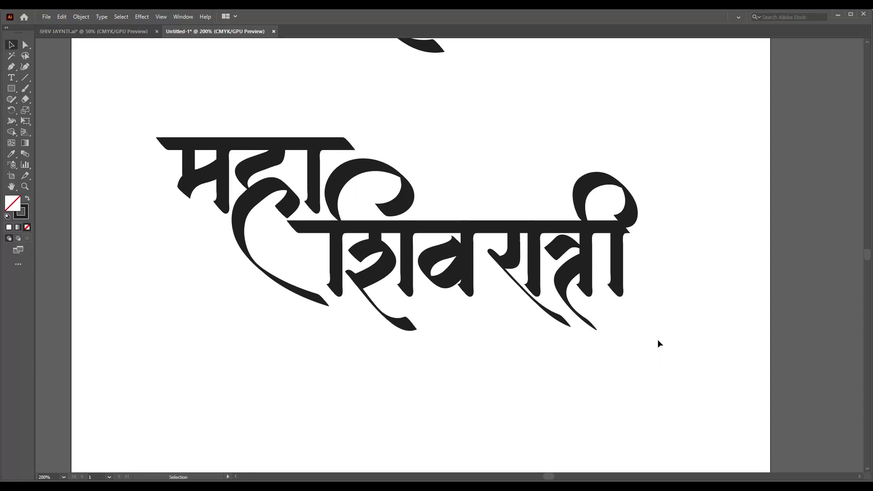
click(558, 319)
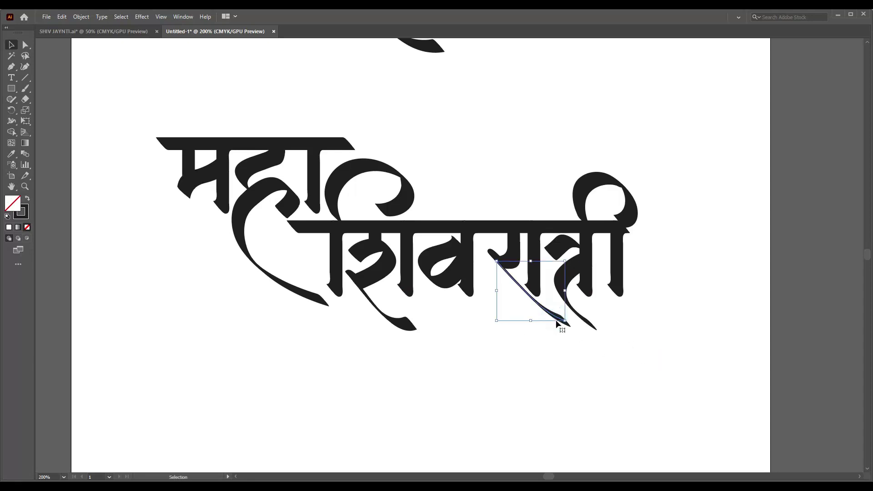
key(Delete)
mouse_move(407, 331)
mouse_down()
mouse_move(550, 332)
mouse_move(538, 329)
mouse_up()
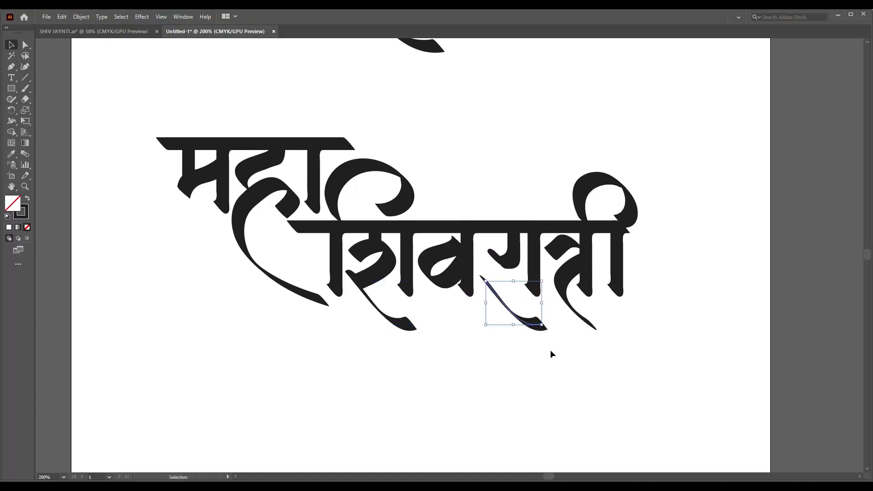
key(ctrl+z)
key(ctrl+z)
drag(670, 358, 498, 247)
key(Left)
key(Left)
key(Left)
key(Left)
key(Left)
key(Left)
key(Left)
click(657, 309)
Paint a new diagonal tail for र and delete the extra stroke and rounded blob
key(b)
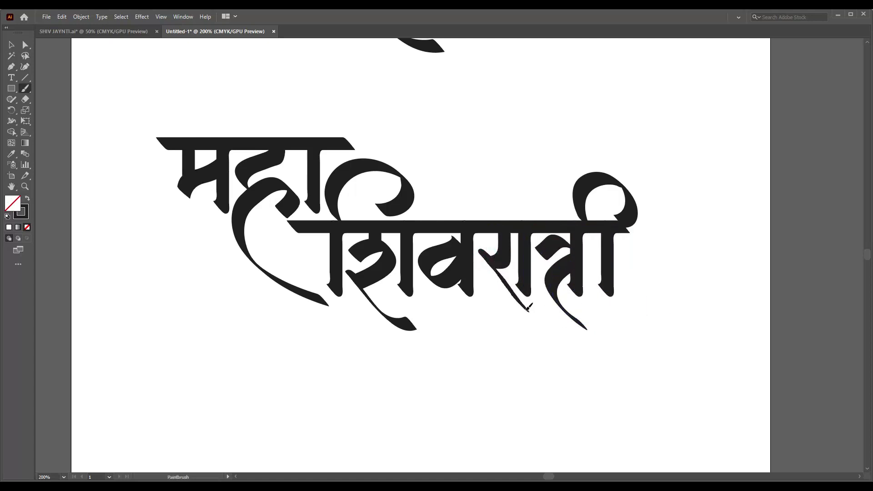
key(ctrl+z)
mouse_move(479, 251)
mouse_down()
mouse_move(523, 302)
mouse_move(558, 317)
mouse_up()
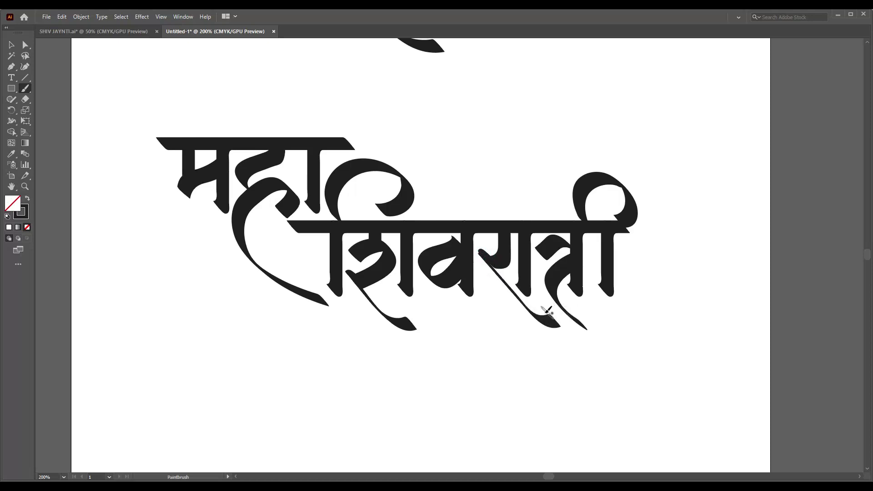
key(ctrl+plus)
key(ctrl+plus)
key(ctrl+plus)
key(v)
click(551, 289)
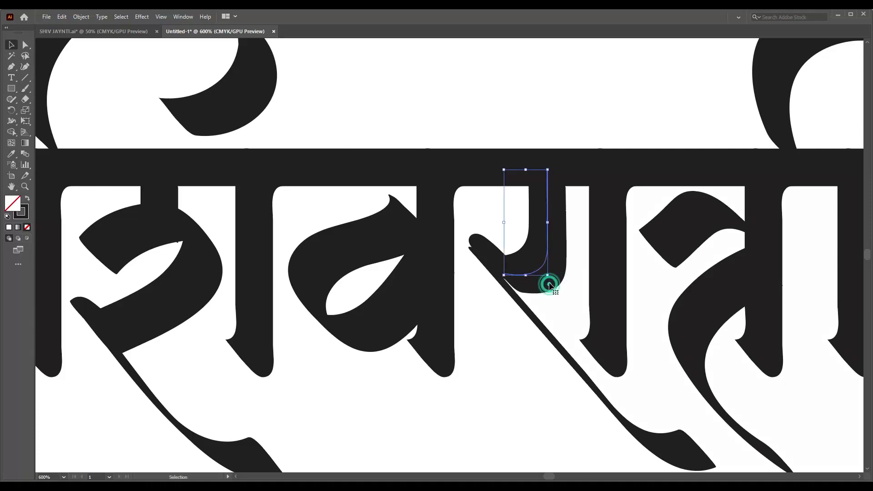
key(Delete)
click(486, 241)
key(Delete)
key(b)
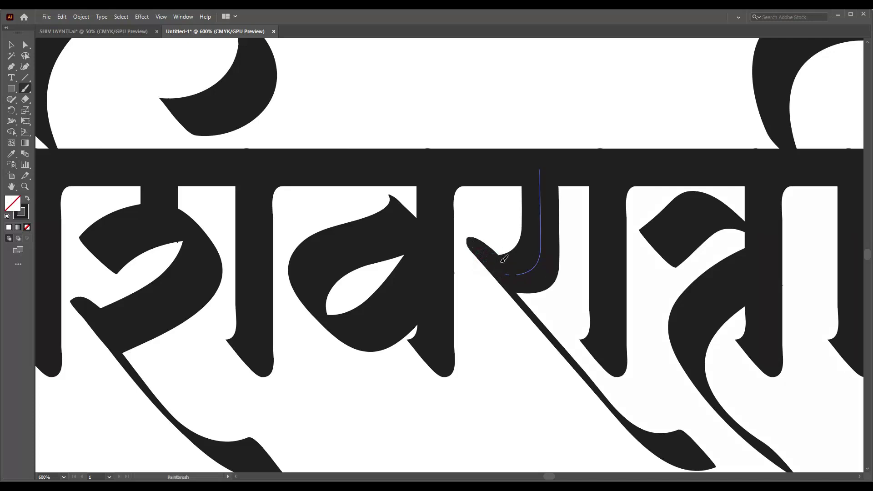
alt+scroll(499, 269, down, 5)
alt+scroll(499, 268, down, 1)
Select and inspect the single-line version's त्री letters and ी matra loop
key(v)
click(598, 310)
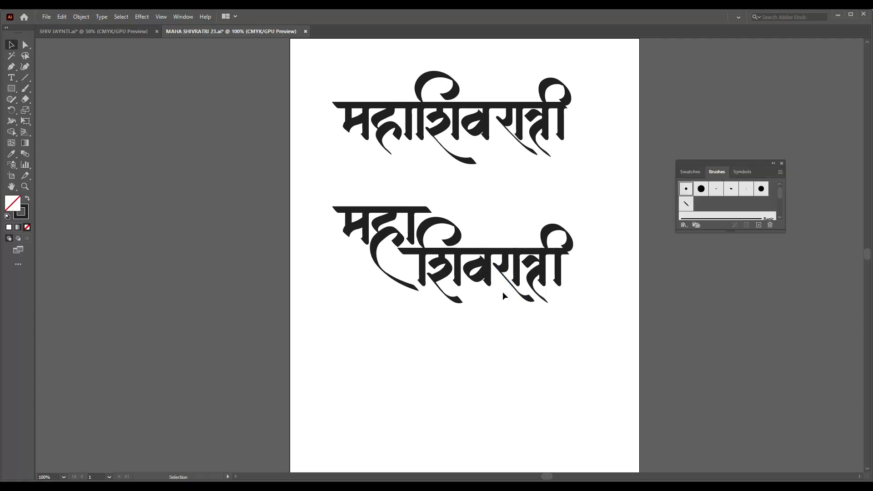
drag(595, 166, 504, 122)
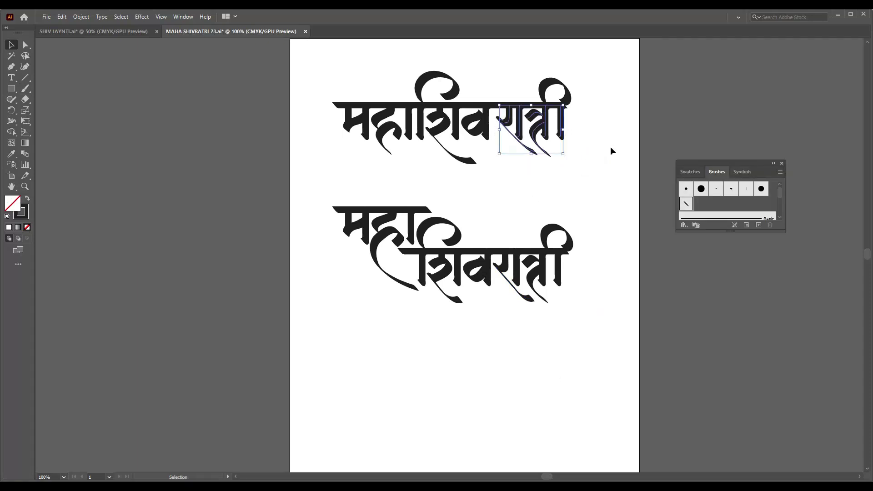
click(594, 160)
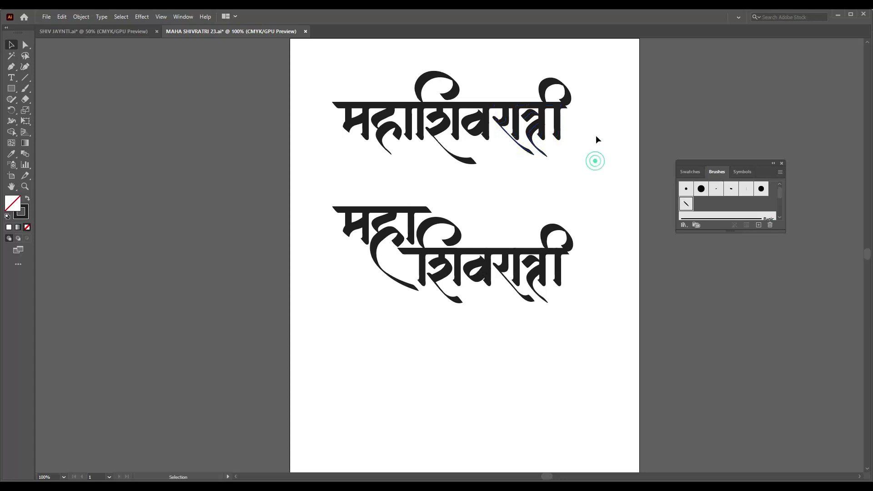
click(572, 96)
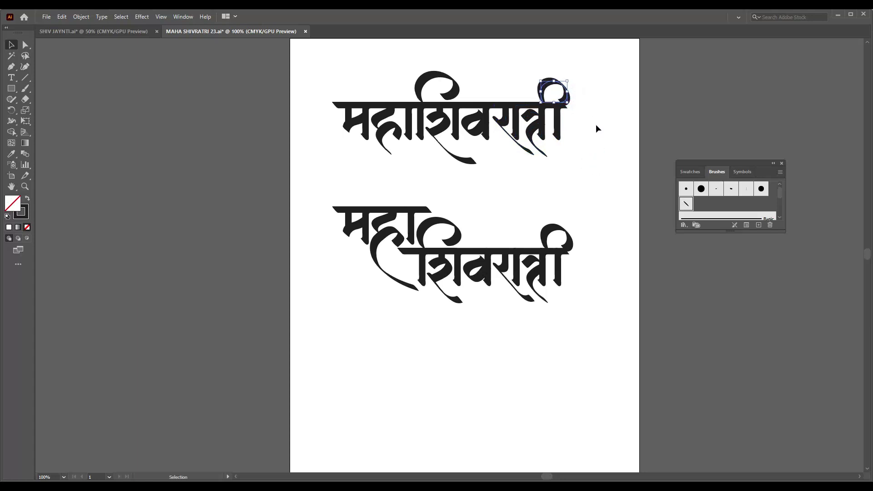
Stretch the single-line headline bar outward on both the right and left ends
click(527, 105)
drag(566, 105, 586, 107)
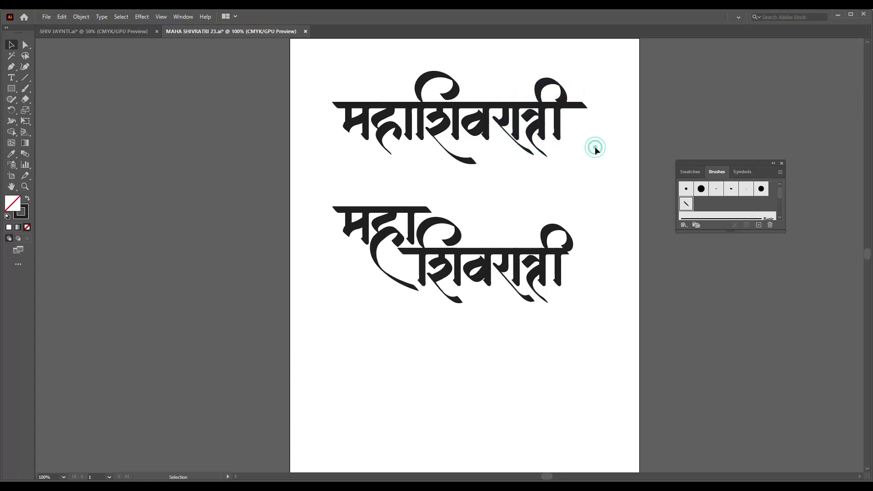
drag(333, 105, 321, 106)
click(332, 136)
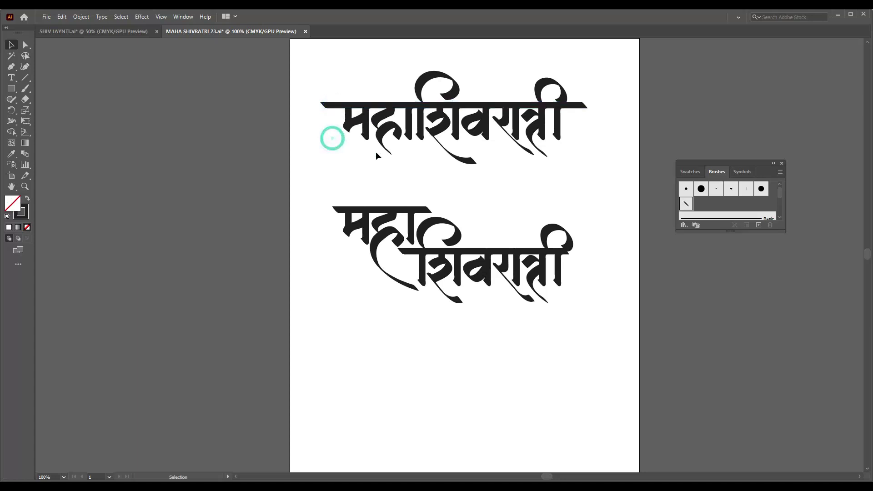